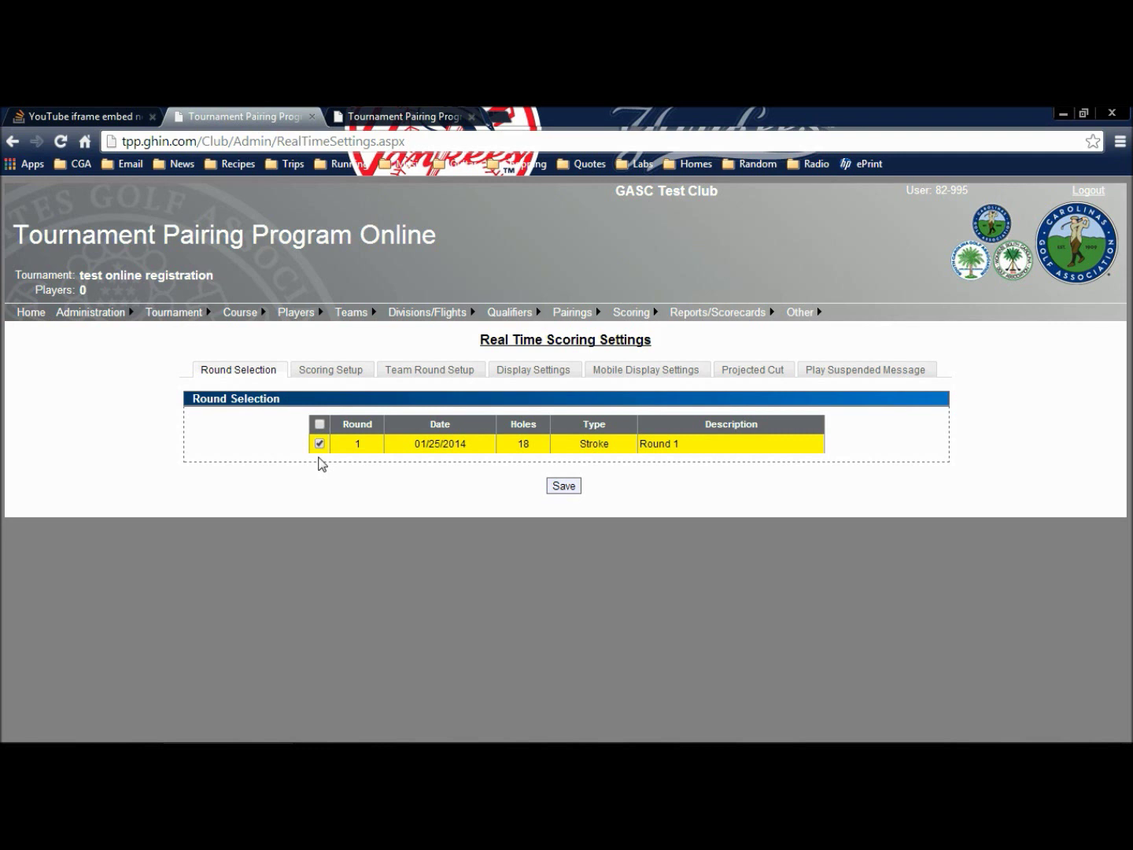
Step: In the Scoring Setup, set the Players / Team Group to Teams and check the available stroke play flight groups
{"action": "left_click", "coordinate": [331, 378]}
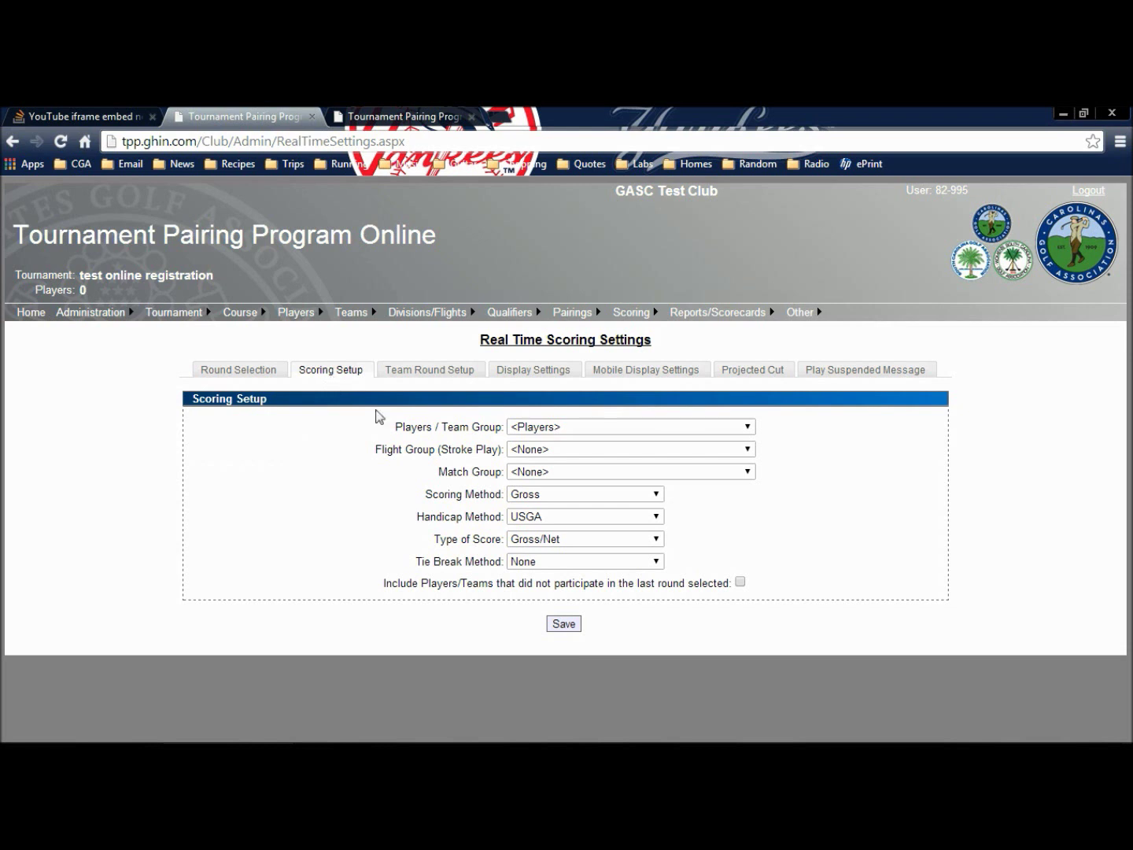
{"action": "left_click", "coordinate": [618, 431]}
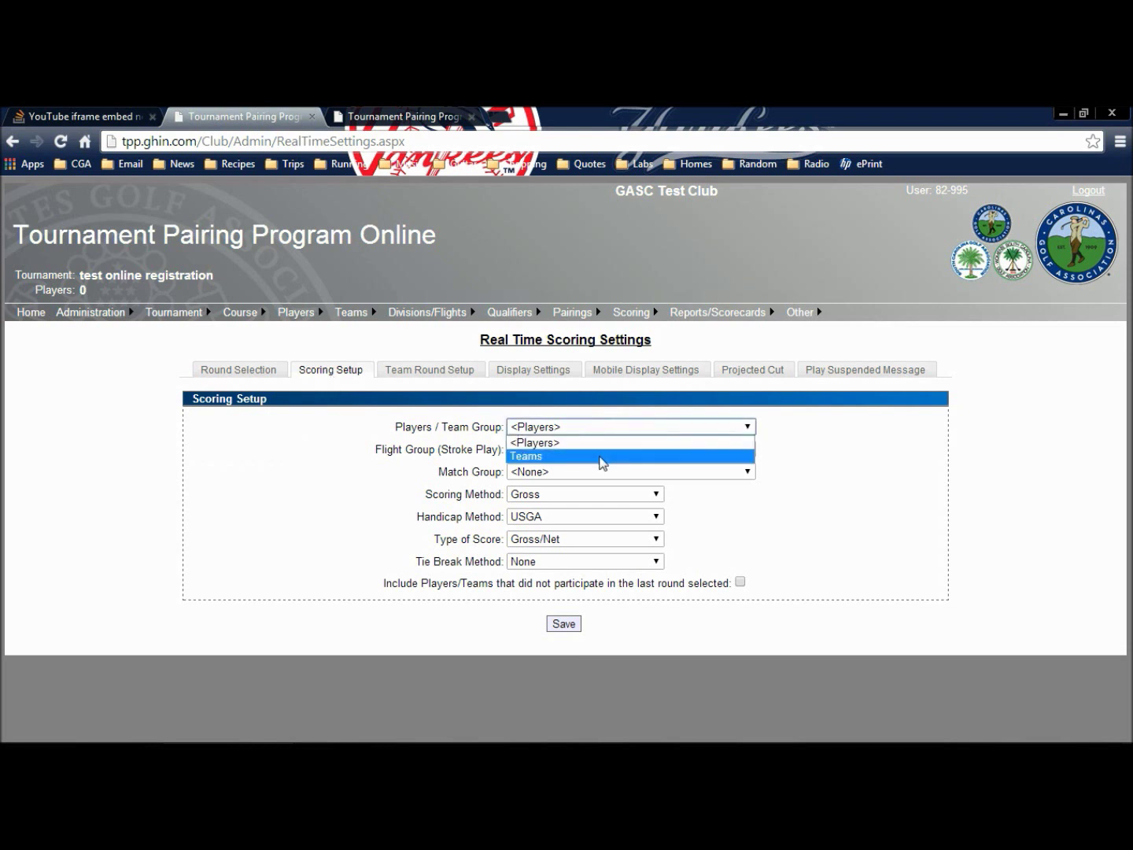
{"action": "left_click", "coordinate": [601, 458]}
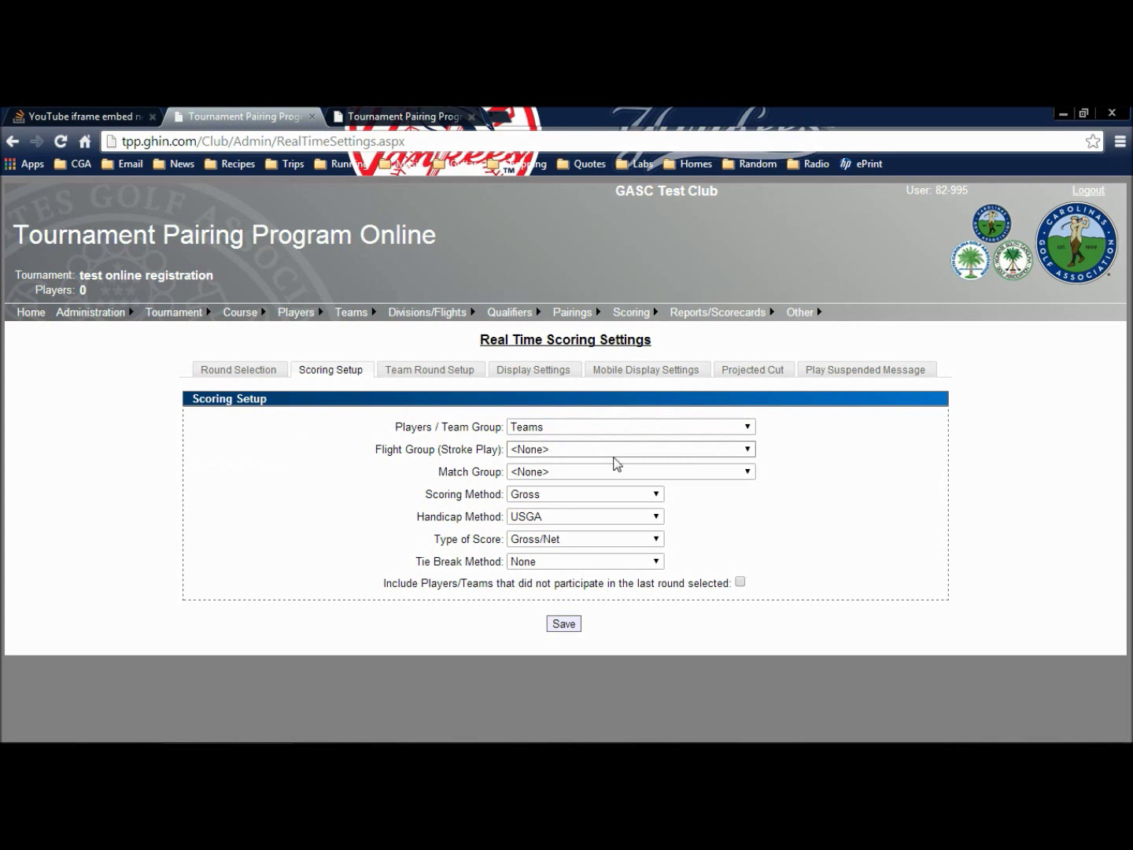
{"action": "left_click", "coordinate": [751, 458]}
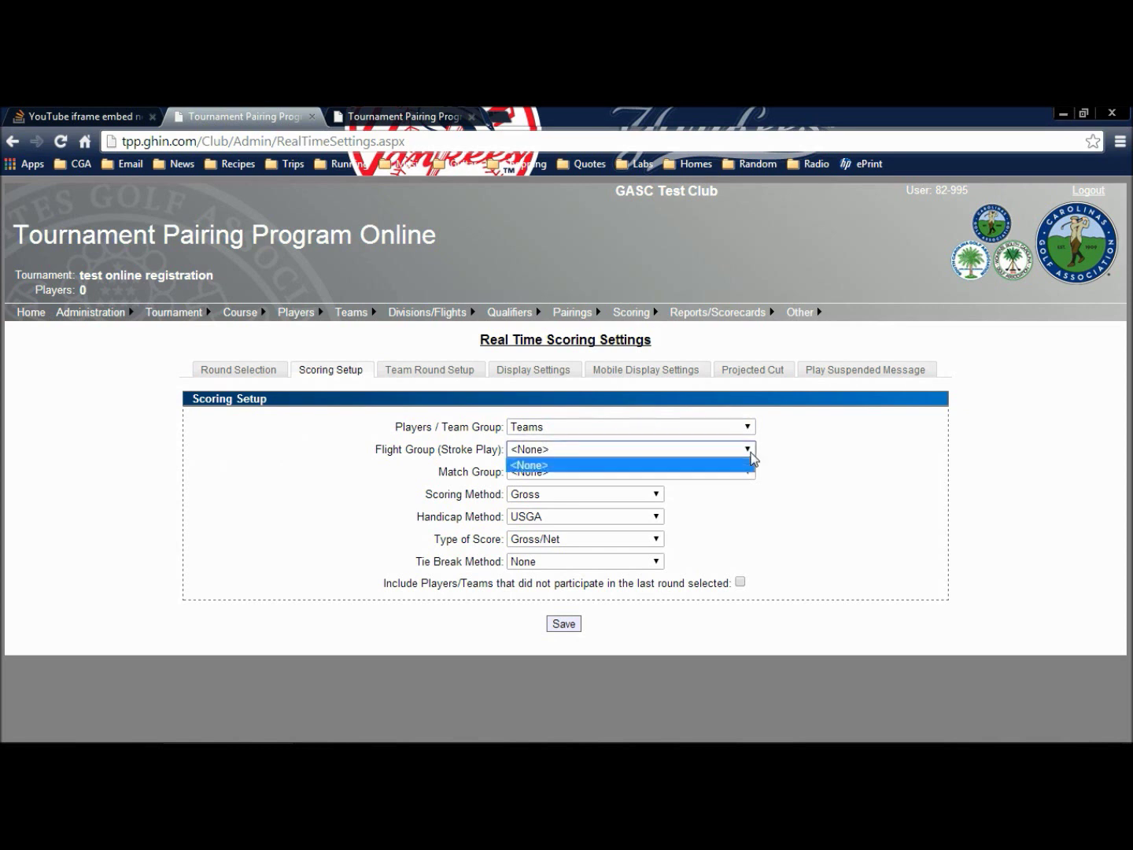
{"action": "left_click", "coordinate": [752, 457]}
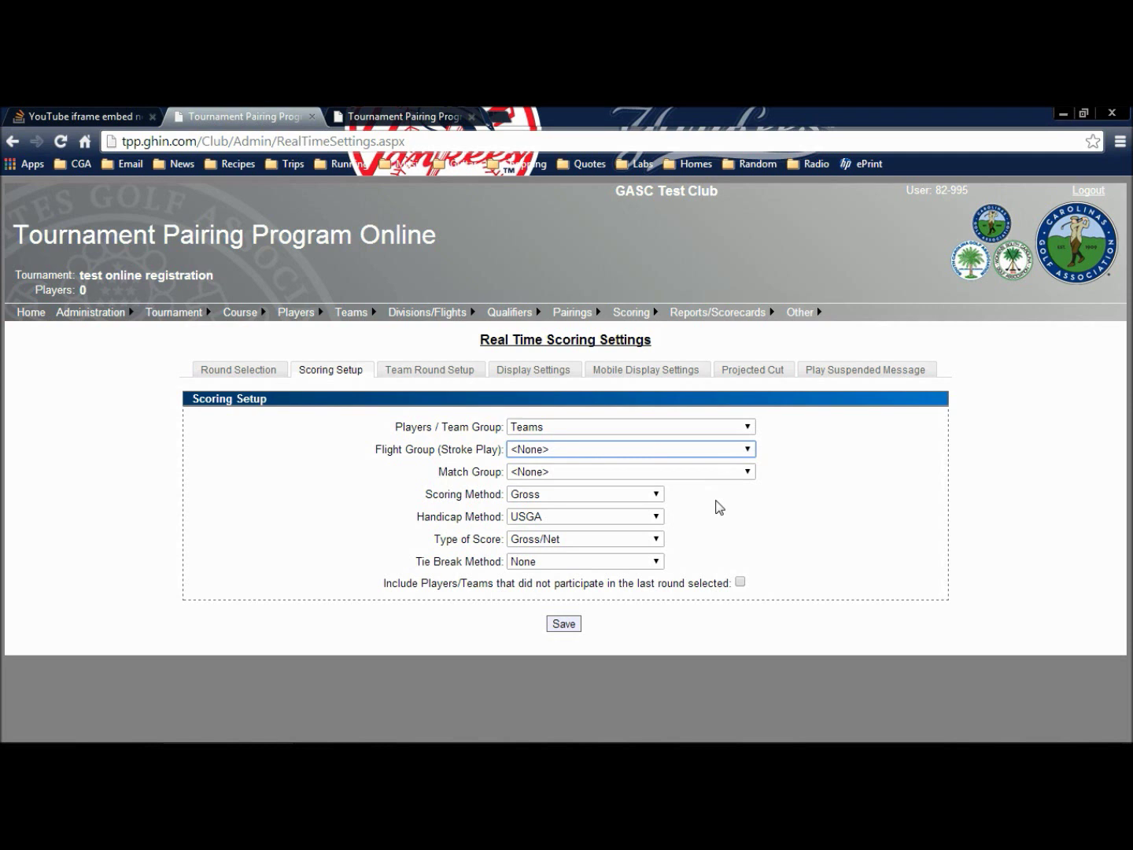
Step: Review the scoring method choices, set the Tie Break Method to Card Match (entire field), and save the scoring setup
{"action": "left_click", "coordinate": [658, 495]}
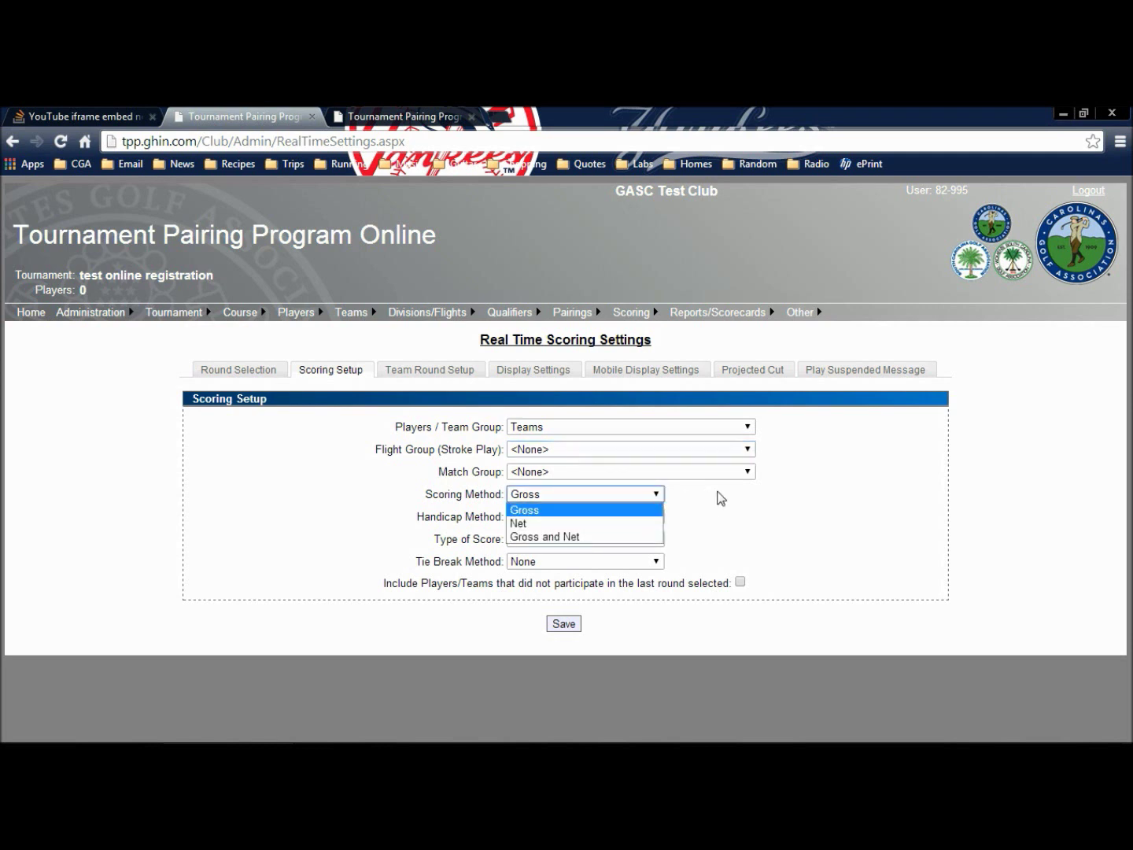
{"action": "left_click", "coordinate": [702, 504]}
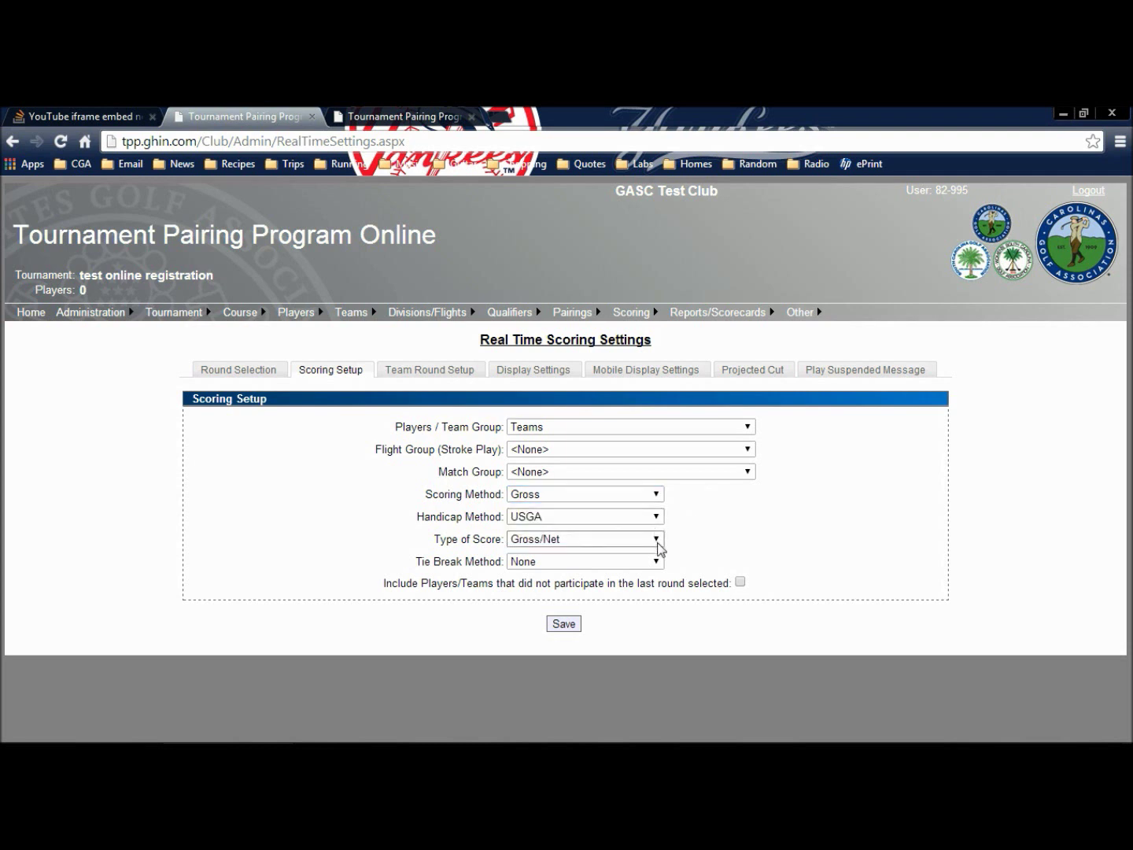
{"action": "left_click", "coordinate": [658, 562]}
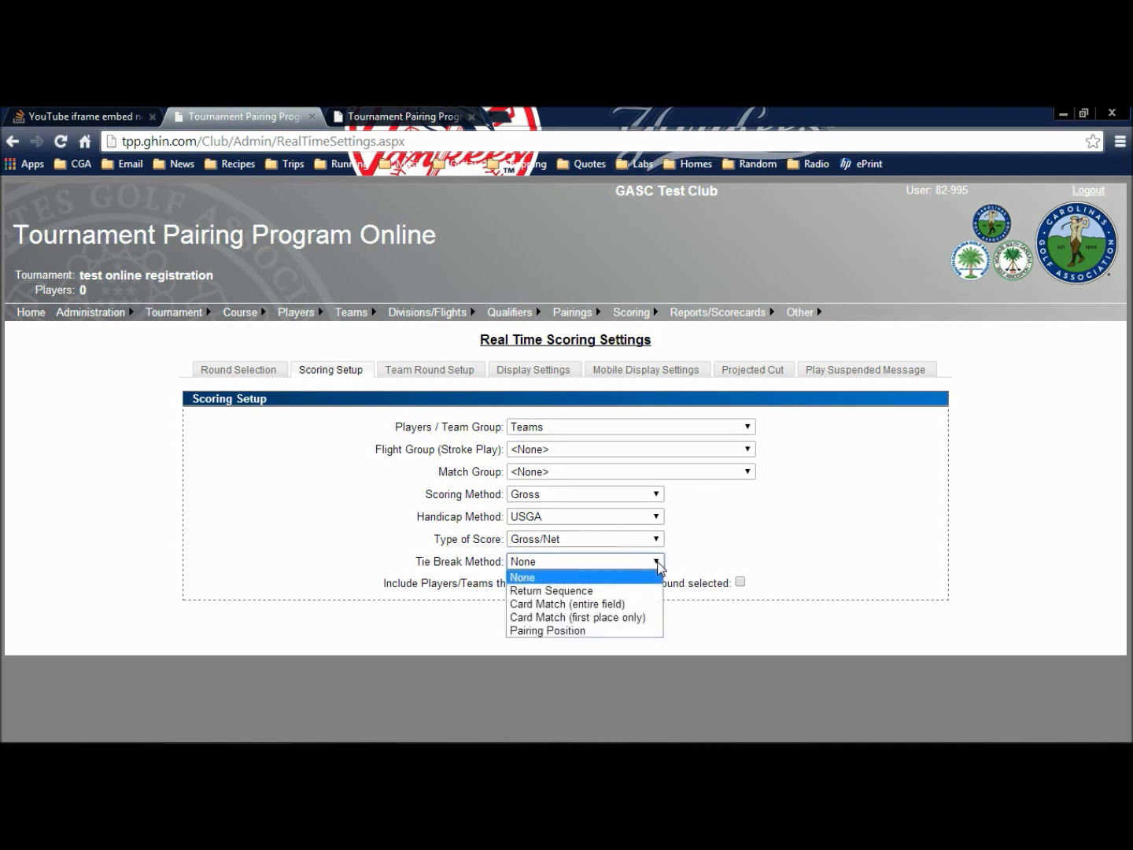
{"action": "left_click", "coordinate": [595, 606]}
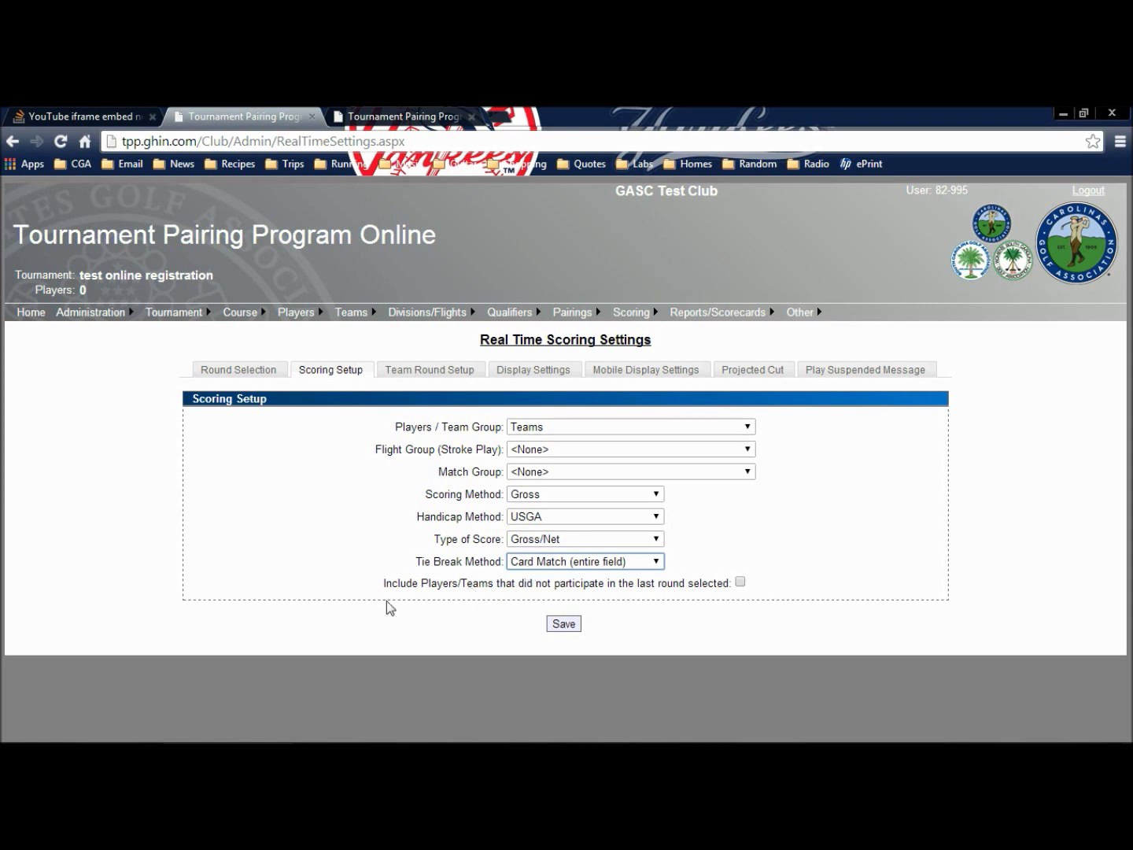
{"action": "mouse_move", "coordinate": [88, 313]}
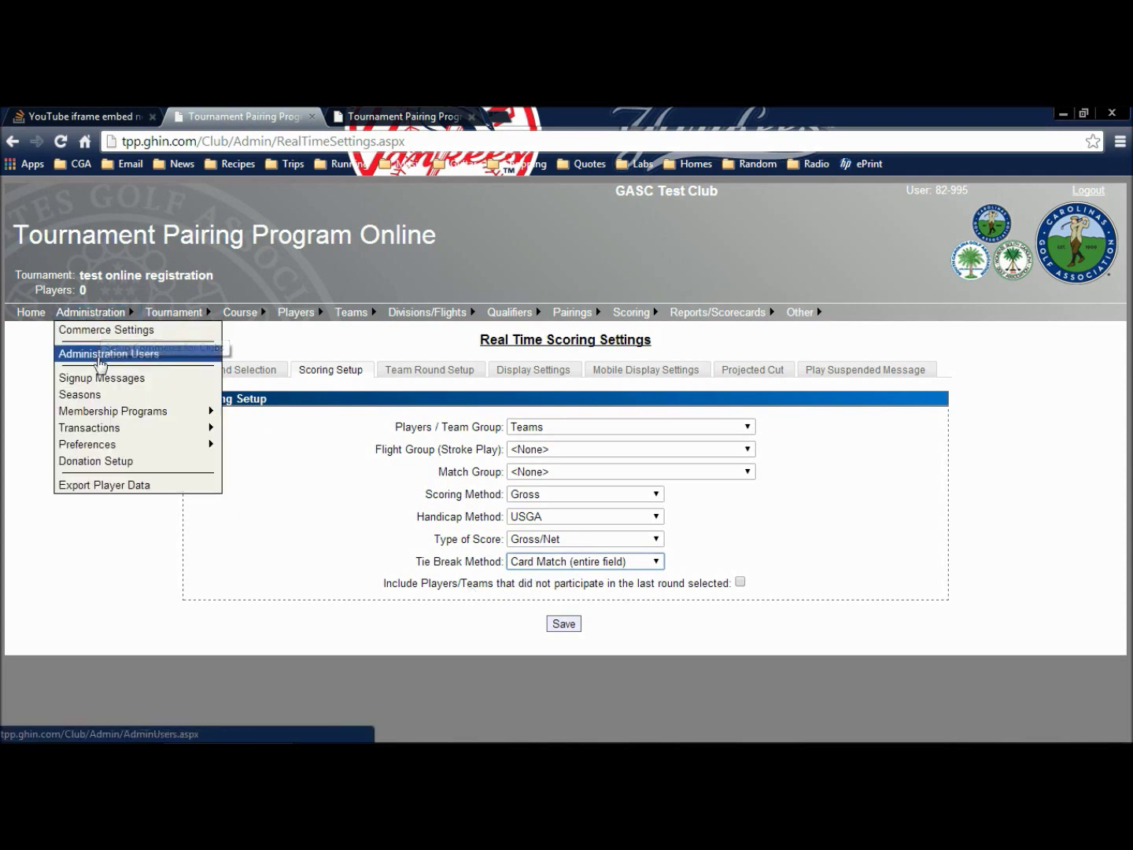
{"action": "mouse_move", "coordinate": [98, 444]}
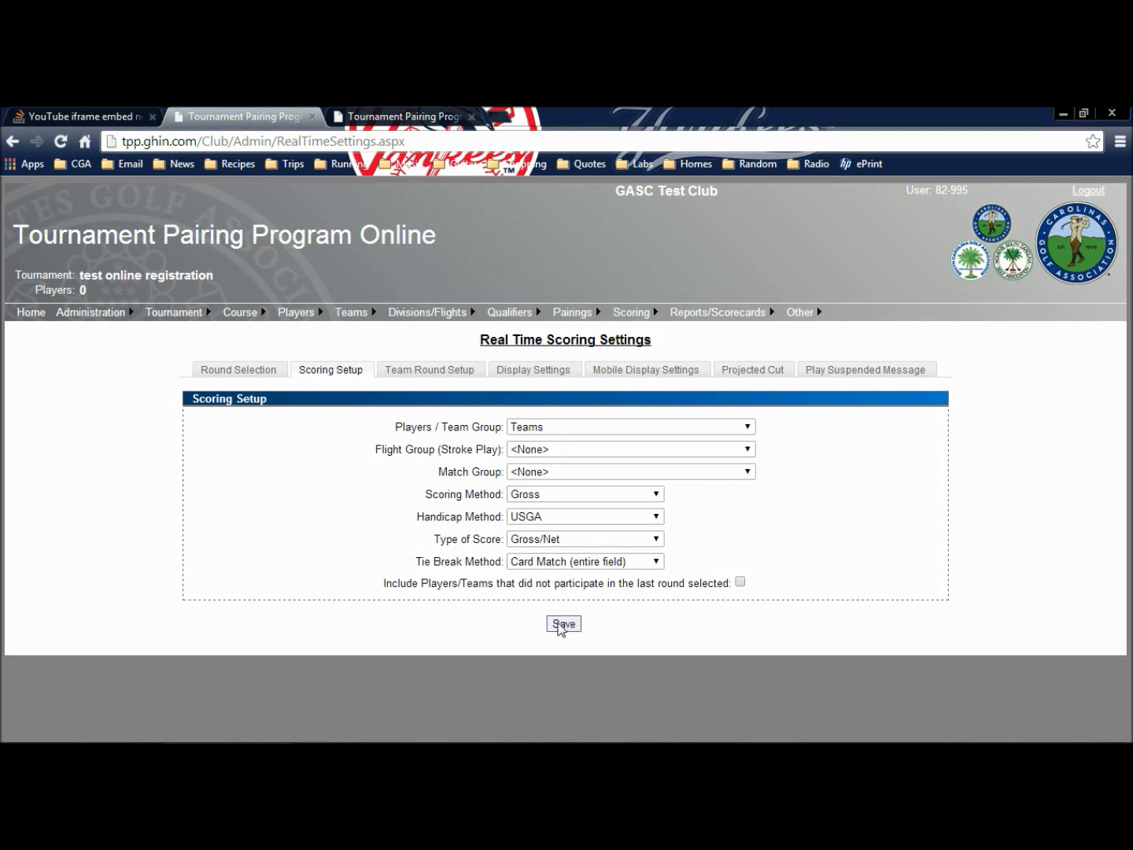
{"action": "left_click", "coordinate": [563, 625]}
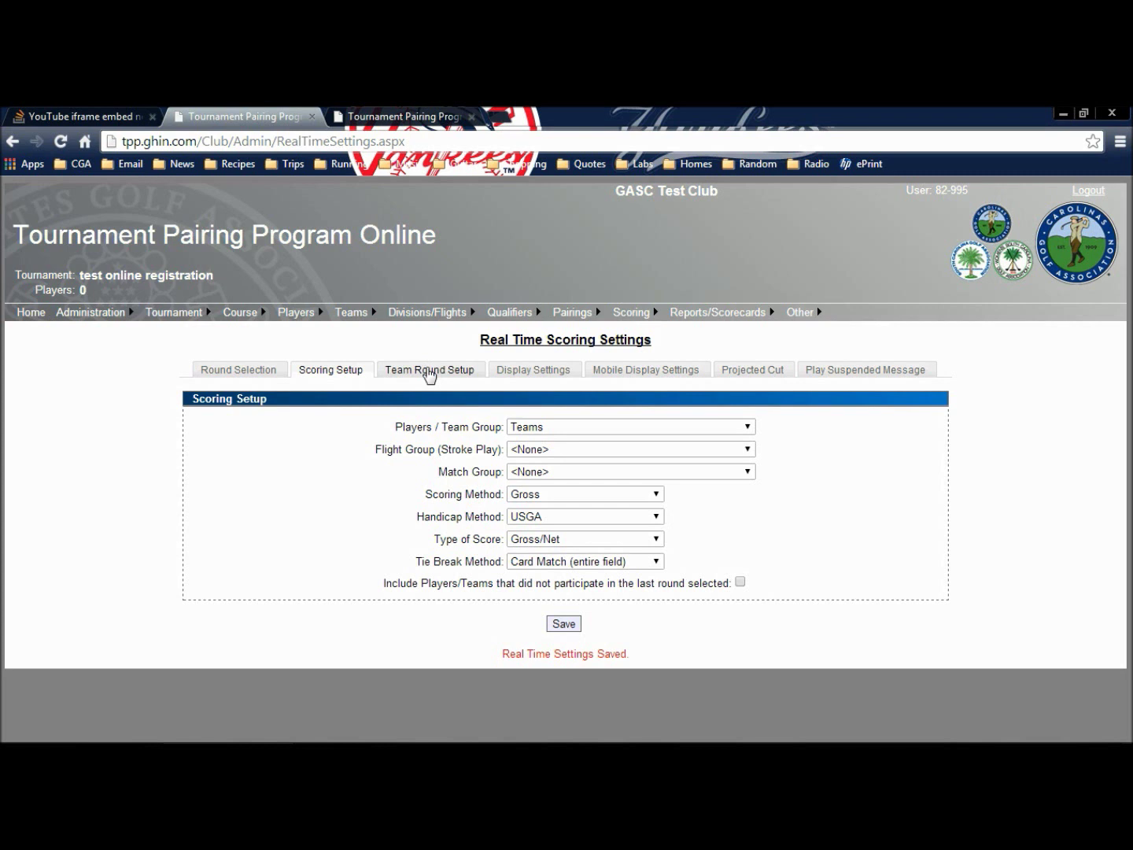
Step: Review the team scoring methods available for Round 1 in the Team Round Setup
{"action": "left_click", "coordinate": [429, 371]}
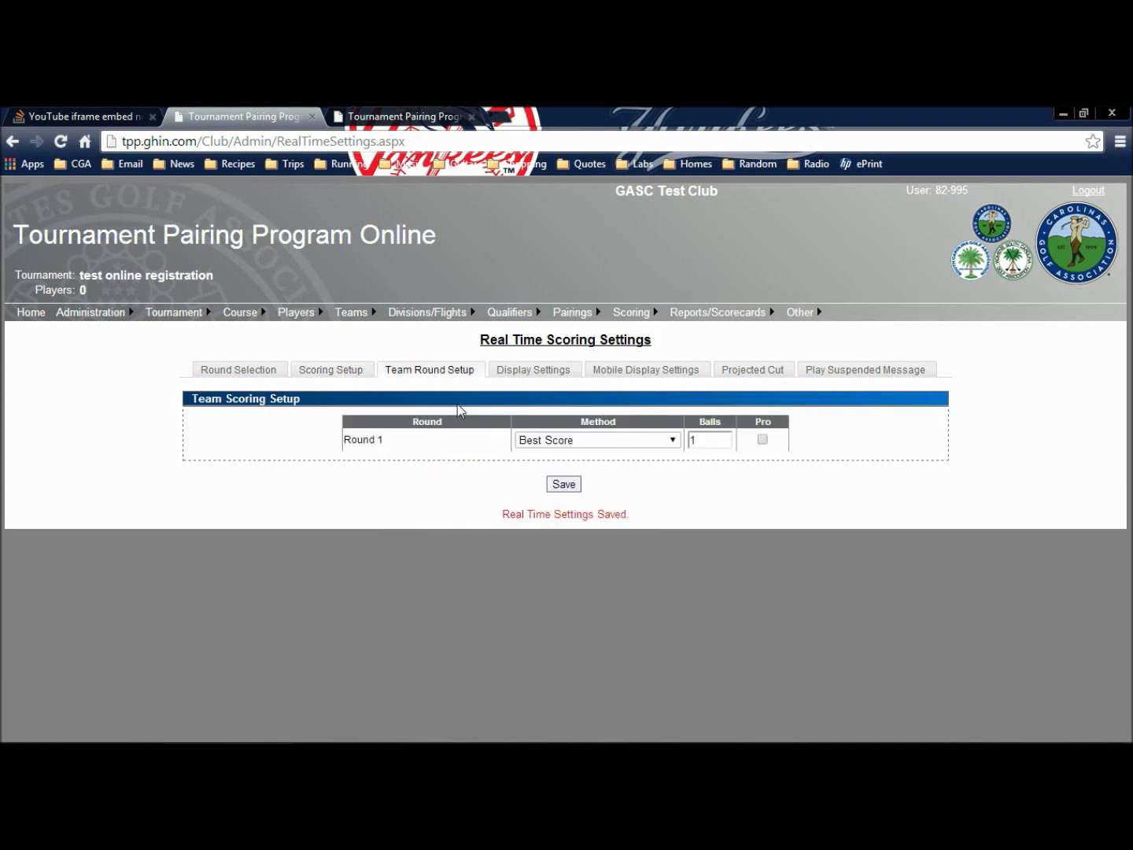
{"action": "left_click", "coordinate": [675, 441]}
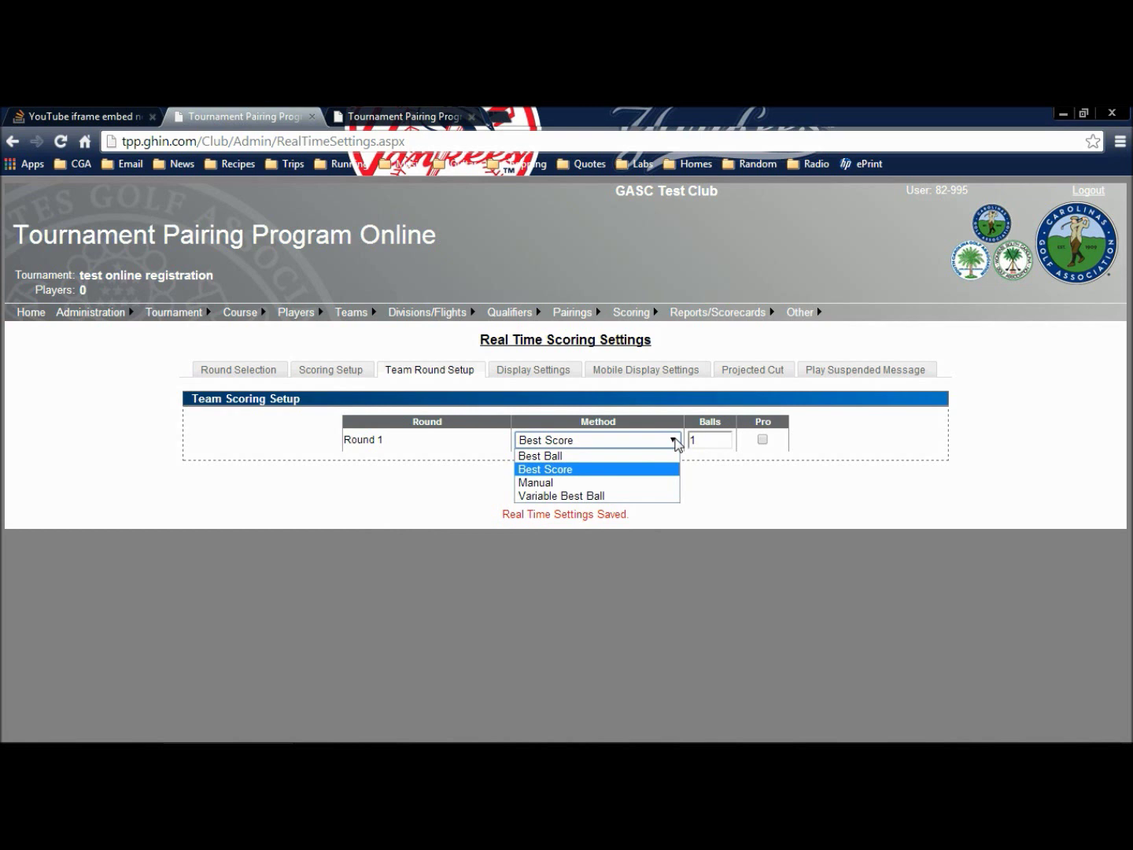
{"action": "left_click", "coordinate": [675, 442]}
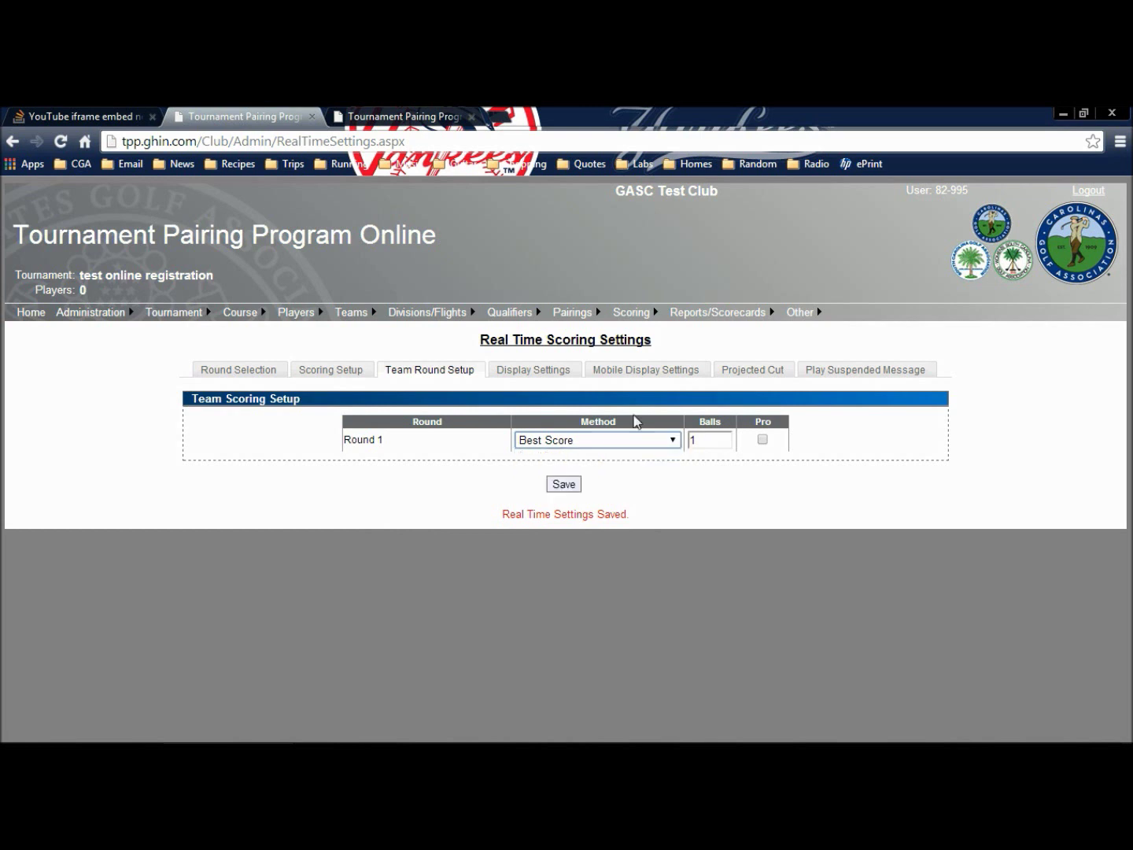
Step: In the Display Settings, review the player name formats and set the Team Name Display to Name (Last, First Initial)
{"action": "left_click", "coordinate": [550, 373]}
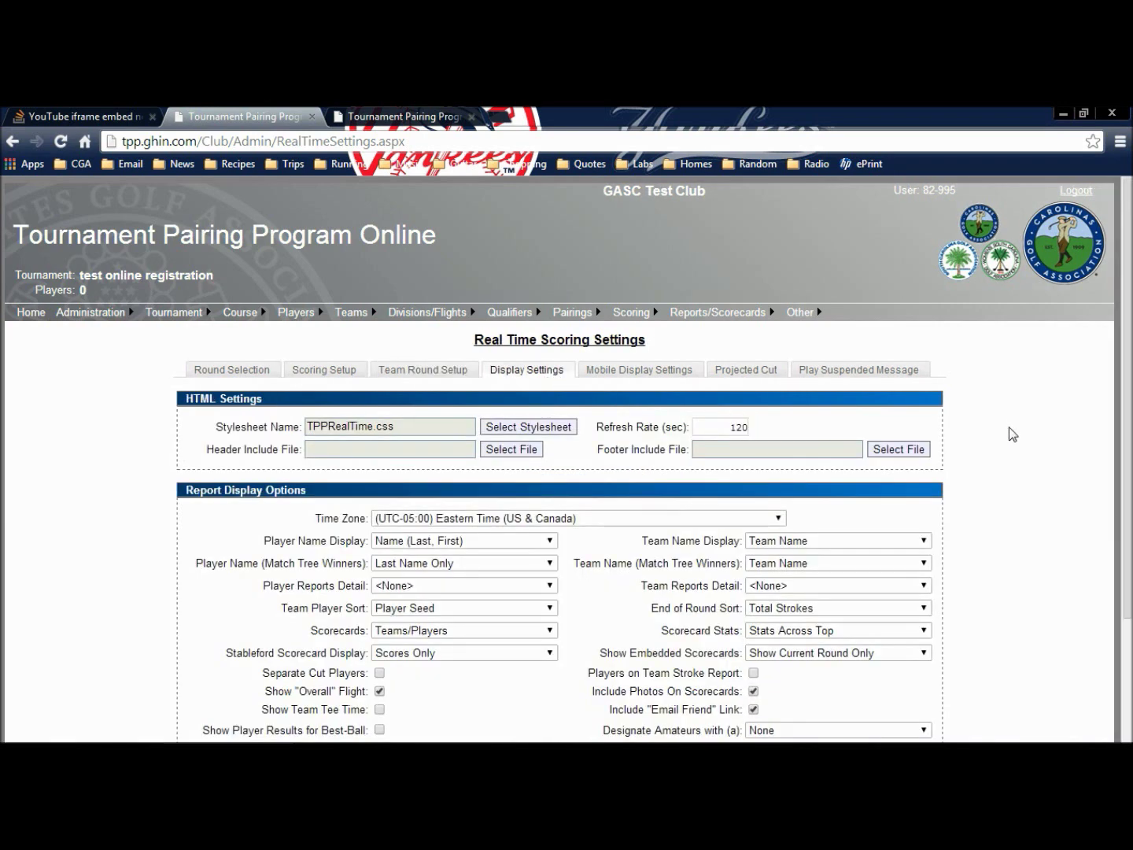
{"action": "scroll", "coordinate": [1013, 432], "scroll_direction": "down", "scroll_amount": 2}
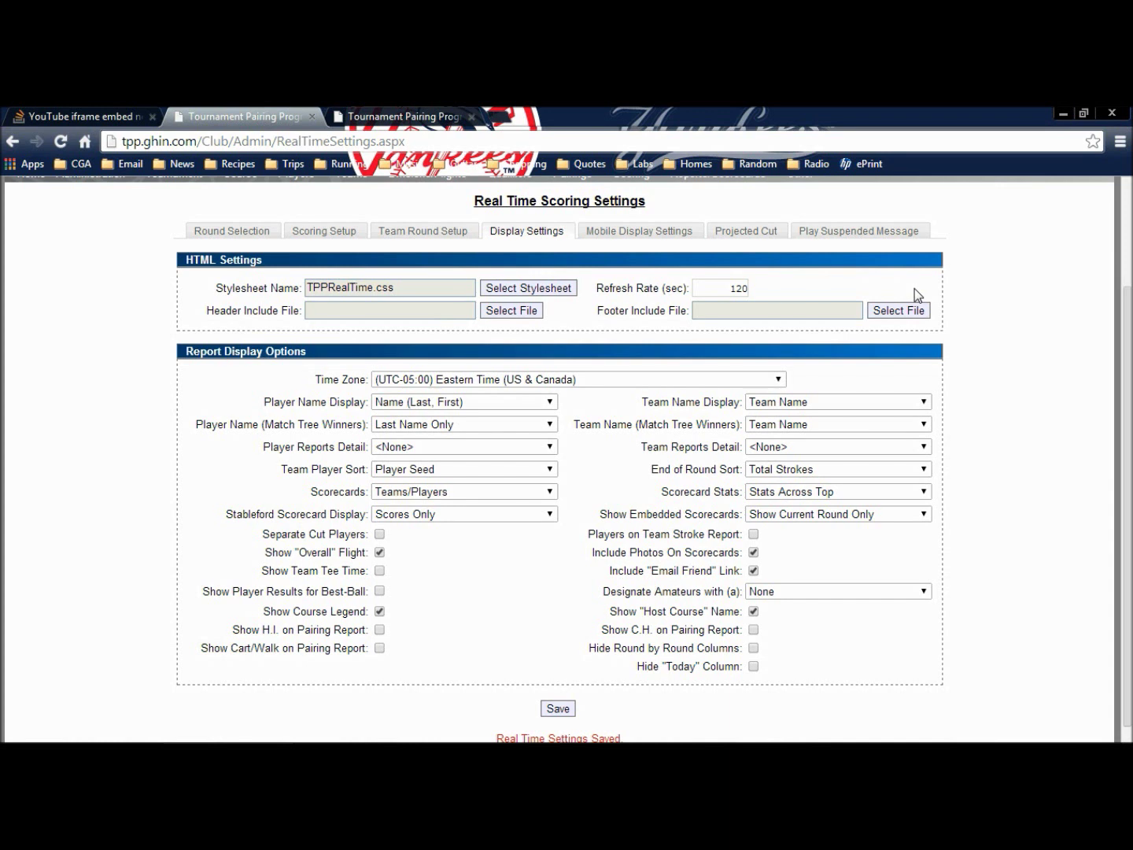
{"action": "left_click", "coordinate": [556, 404]}
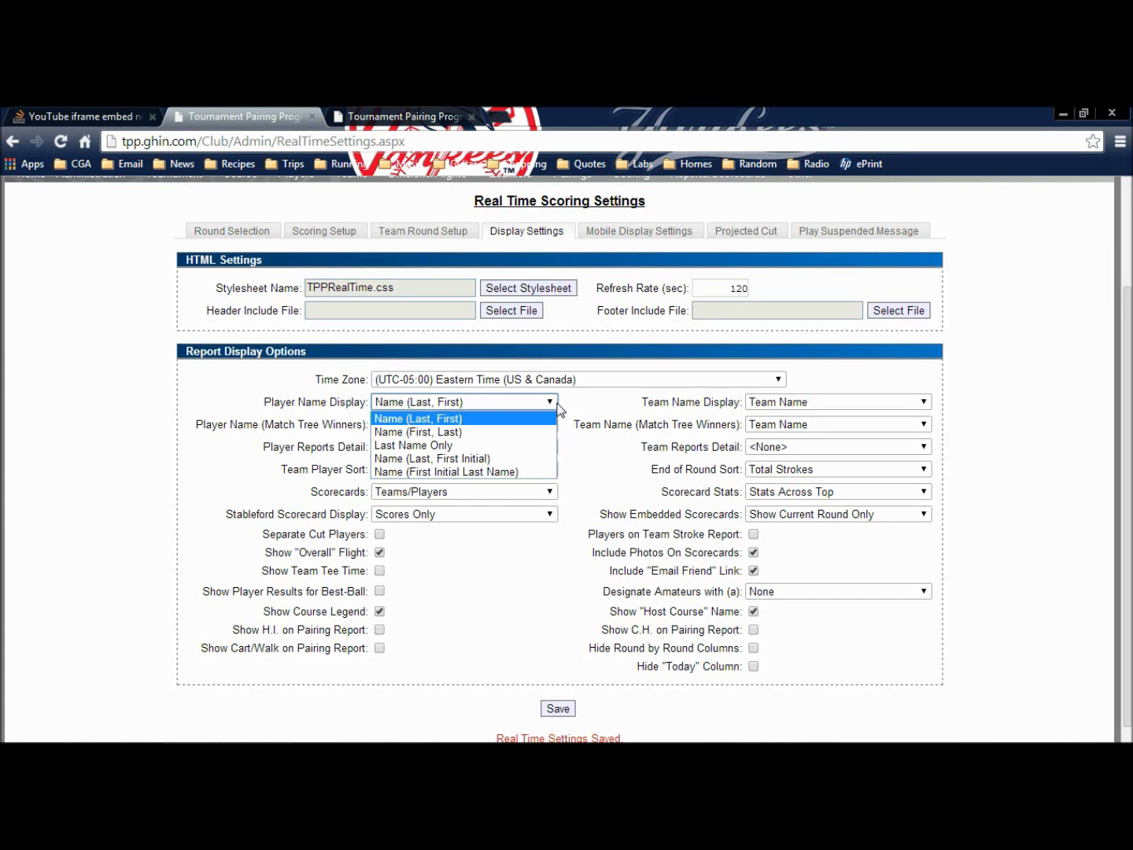
{"action": "left_click", "coordinate": [574, 403]}
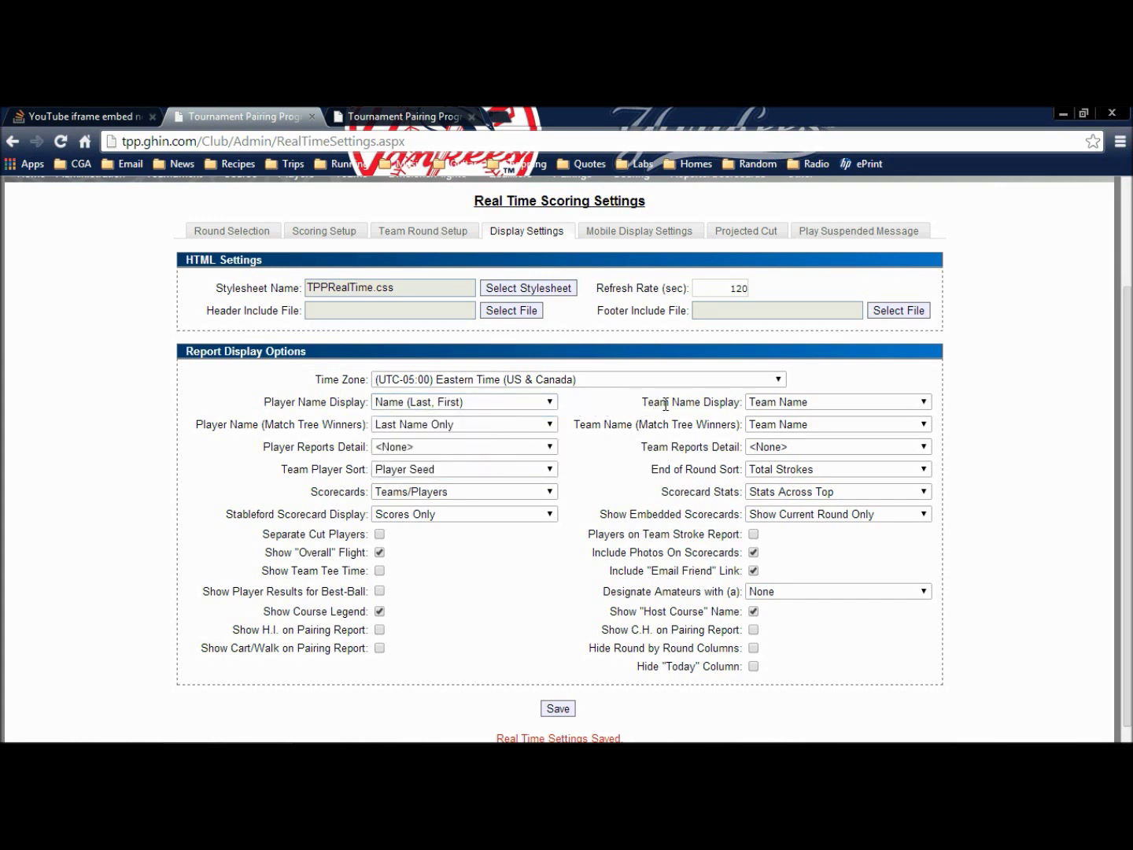
{"action": "left_click", "coordinate": [912, 406]}
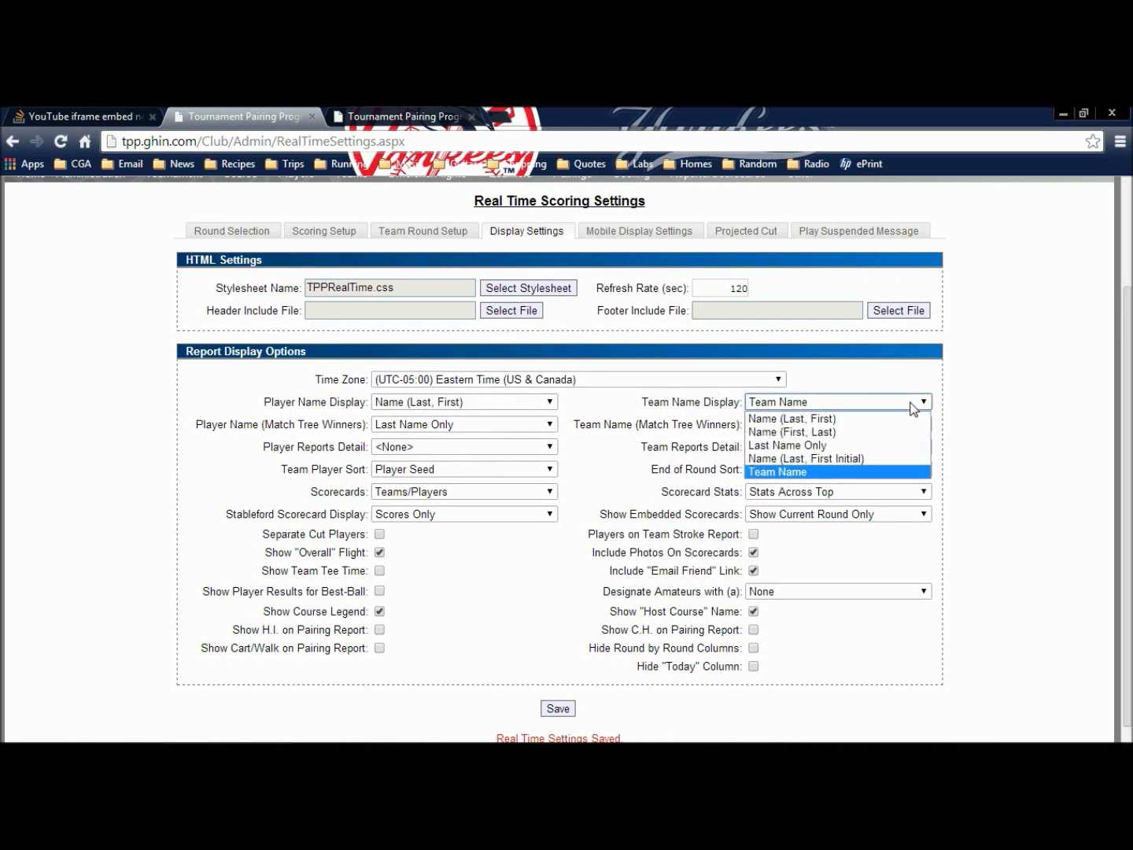
{"action": "left_click", "coordinate": [840, 458]}
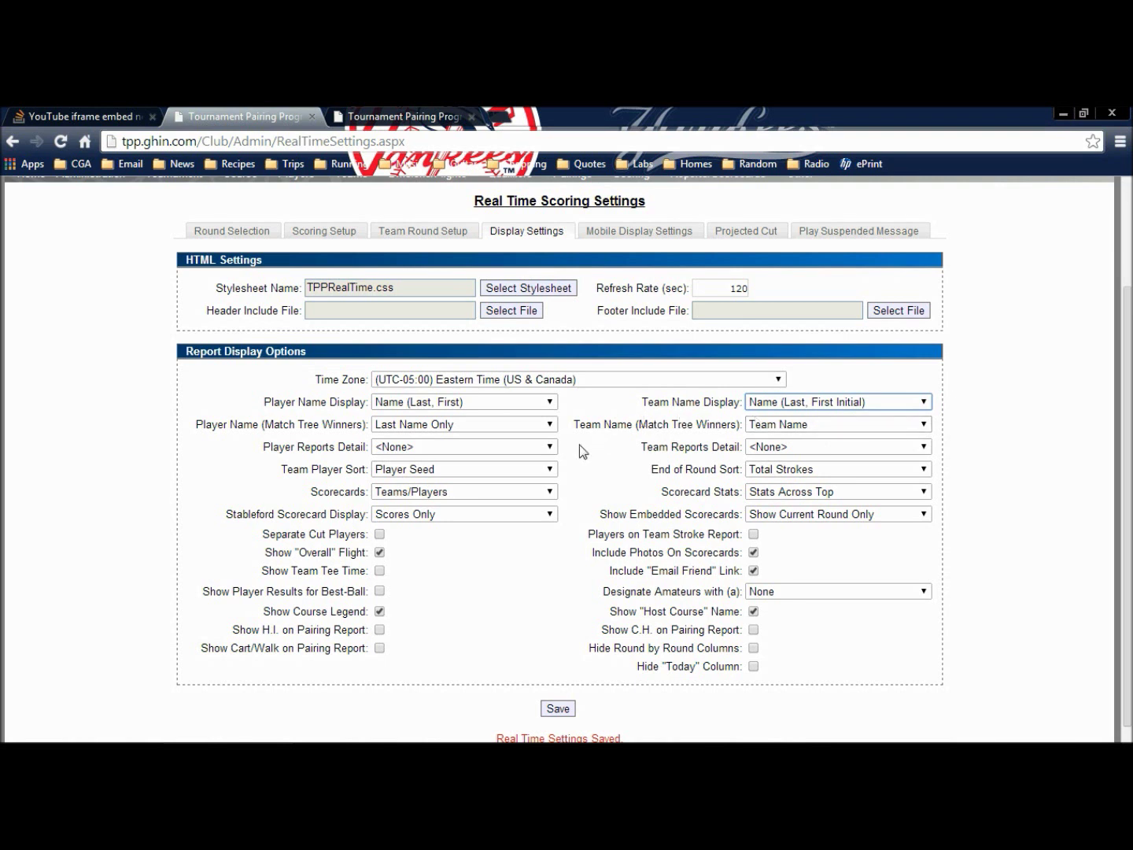
Step: Set both the Player and Team Reports Detail to City, State, and the Team Player Sort to Player Score
{"action": "left_click", "coordinate": [551, 447]}
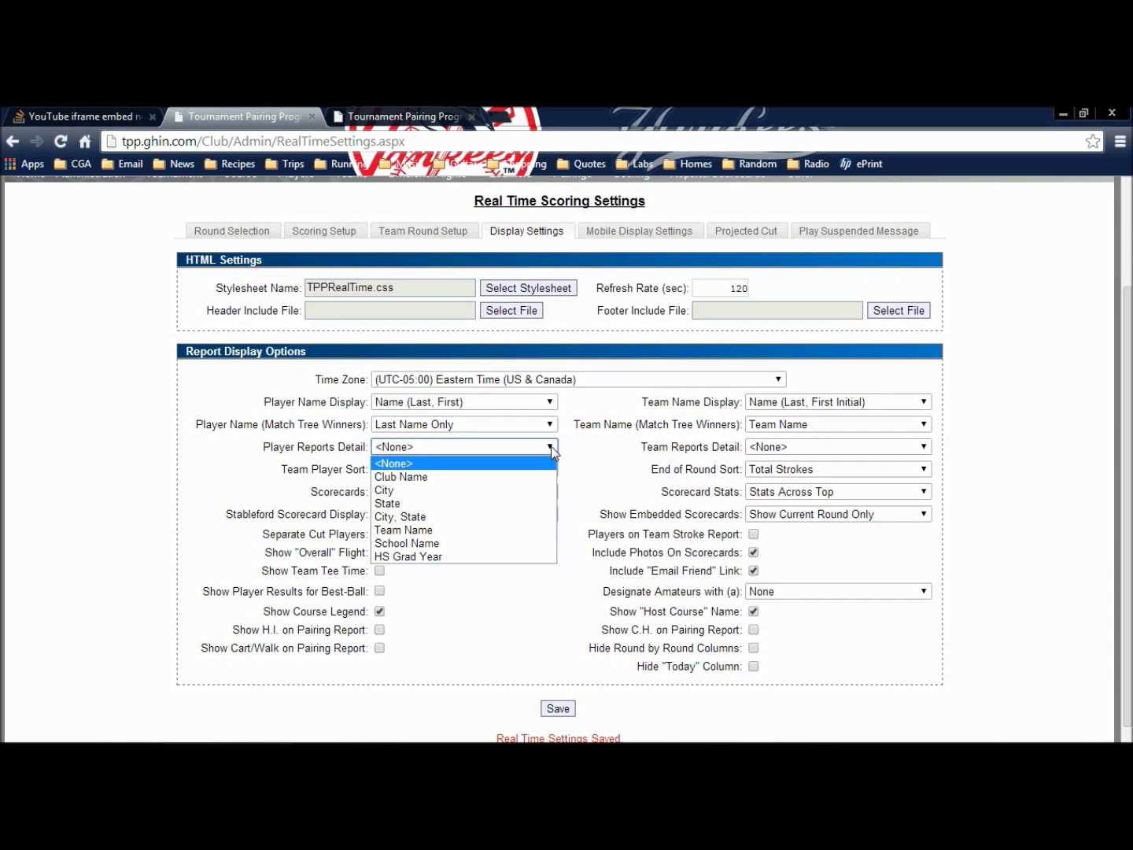
{"action": "left_click", "coordinate": [505, 514]}
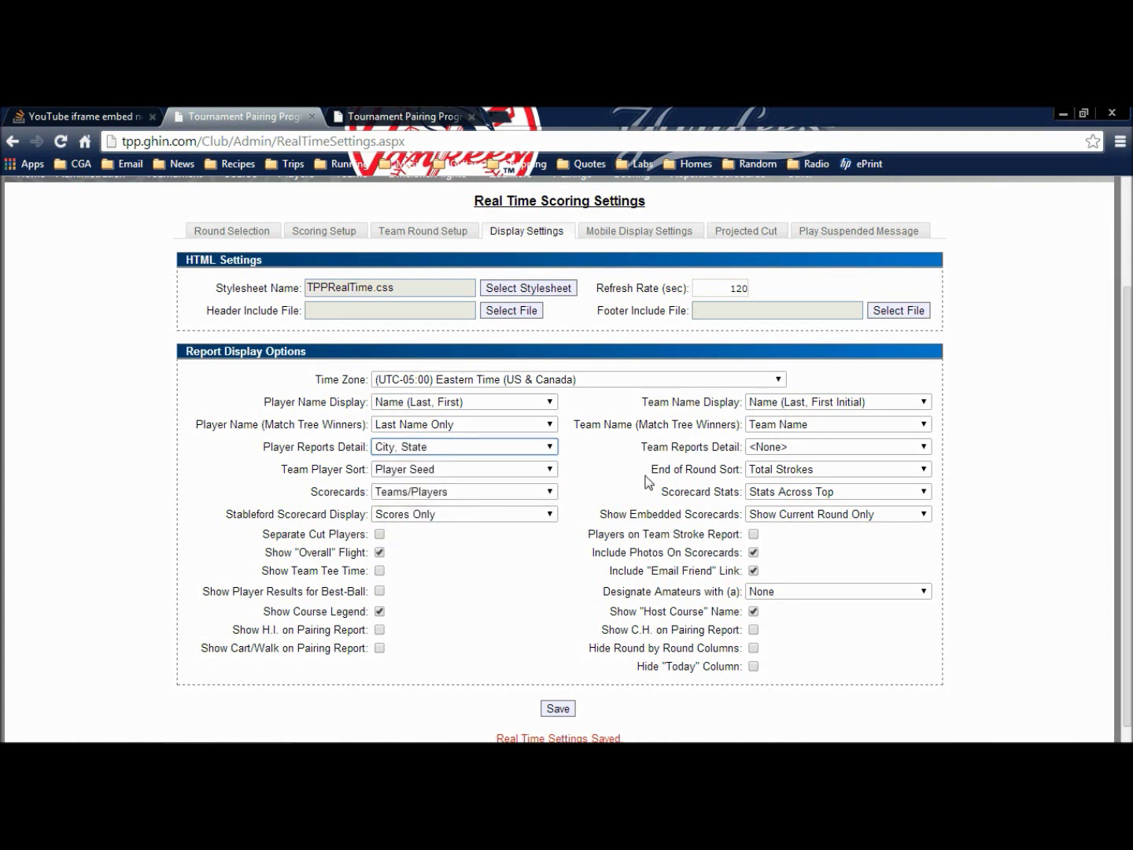
{"action": "left_click", "coordinate": [812, 450]}
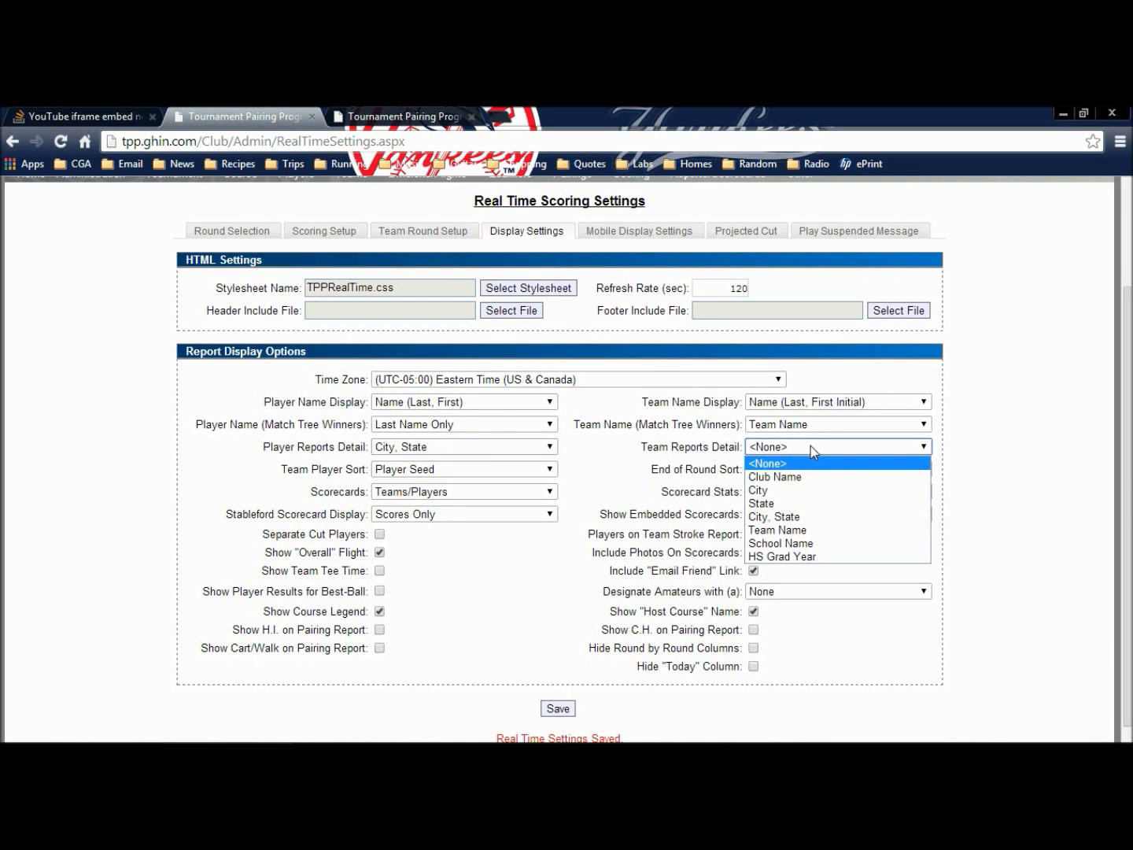
{"action": "left_click", "coordinate": [795, 517]}
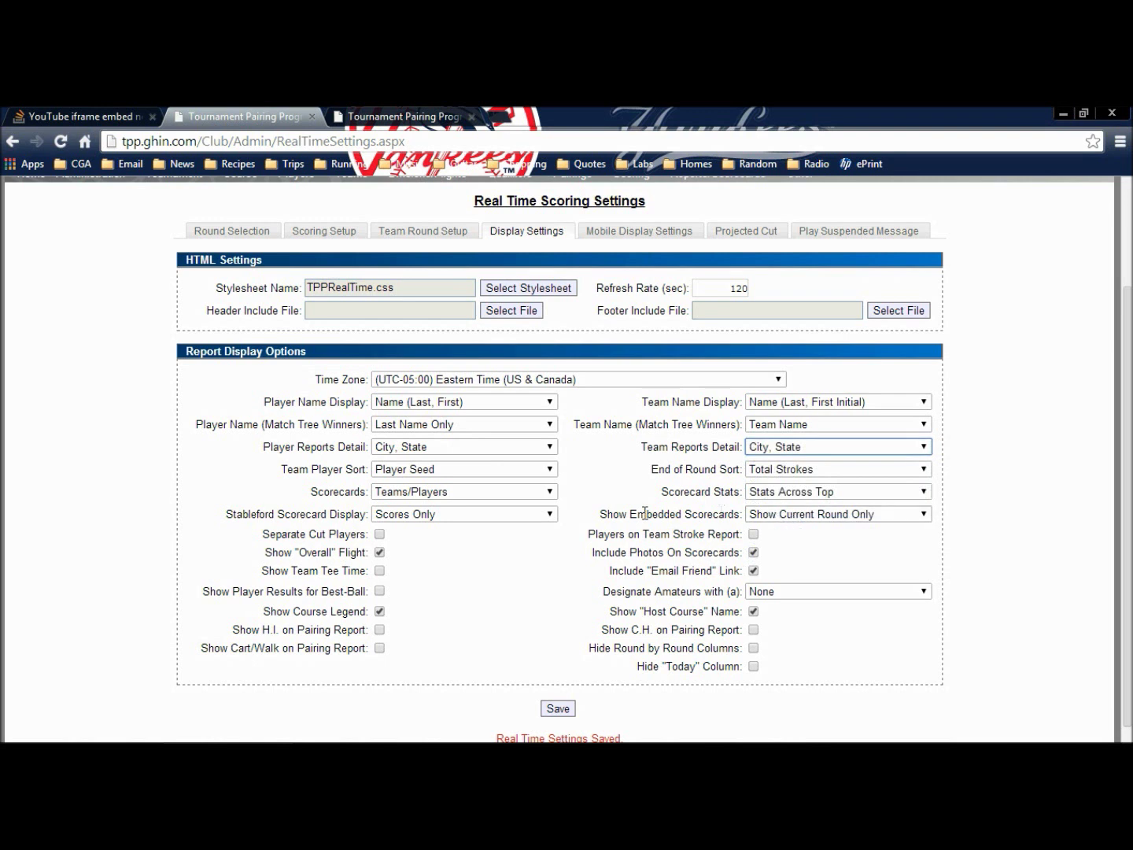
{"action": "left_click", "coordinate": [551, 472]}
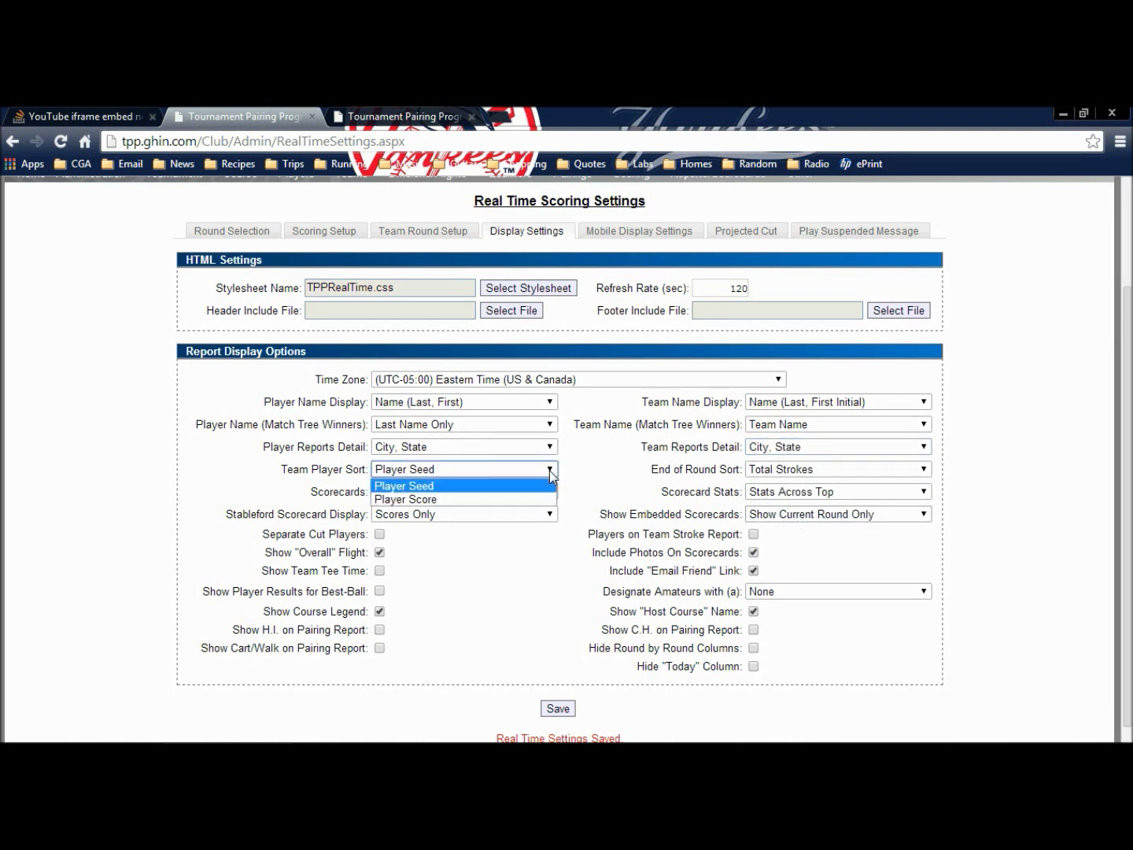
{"action": "left_click", "coordinate": [445, 495]}
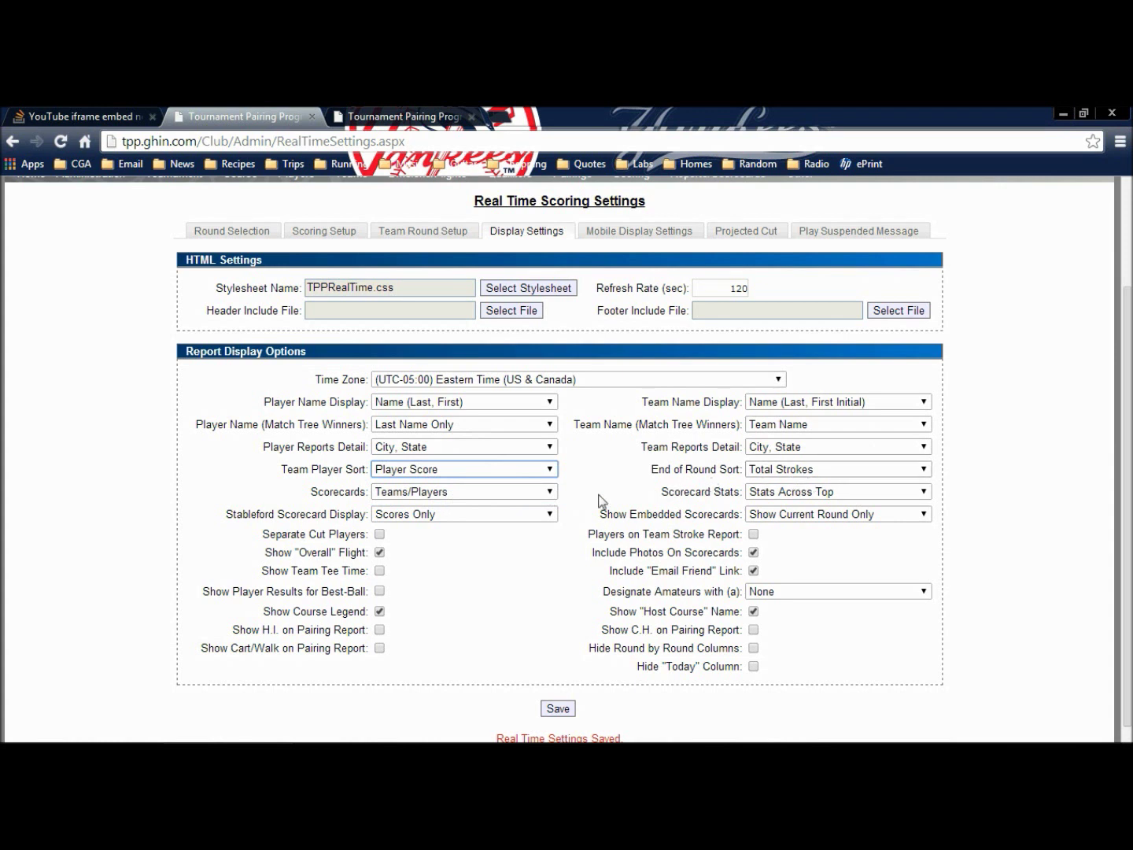
Step: Review the report display options for scorecards, scorecard stats, Stableford scorecard display, embedded scorecards and separate cut players
{"action": "left_click", "coordinate": [551, 493]}
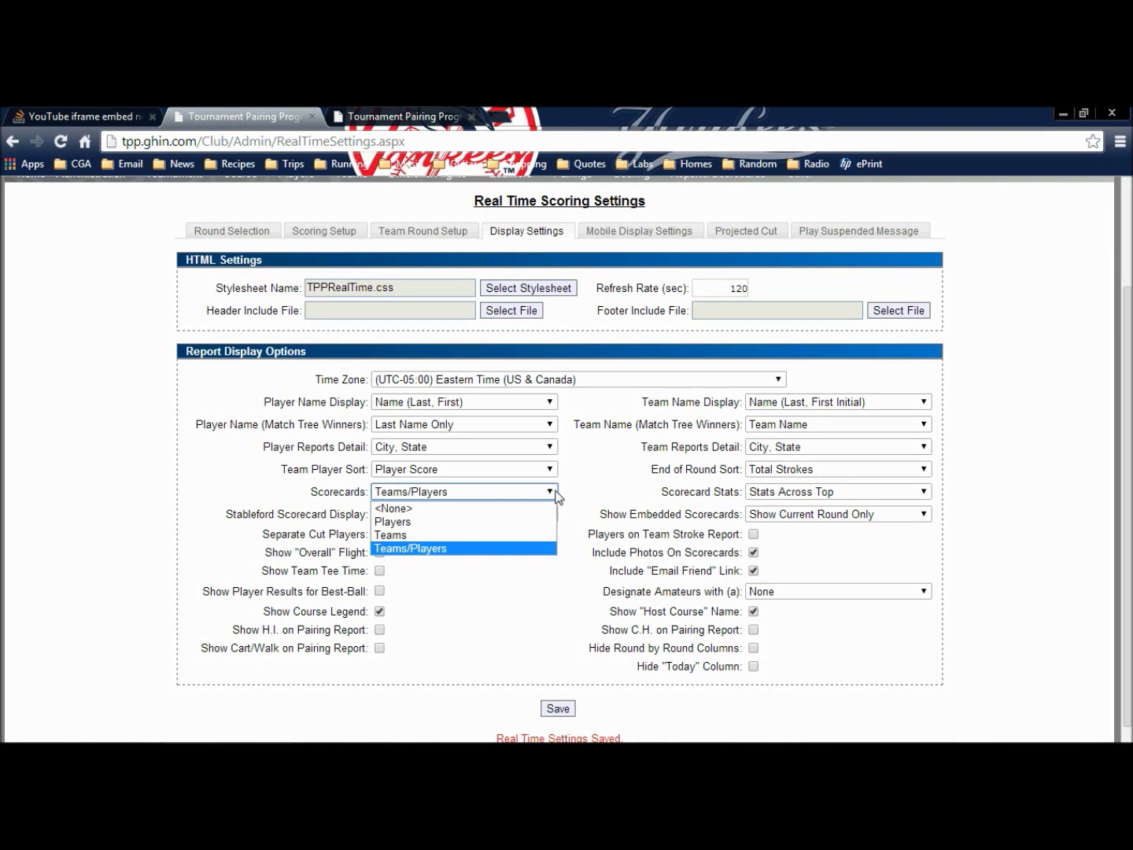
{"action": "left_click", "coordinate": [597, 493]}
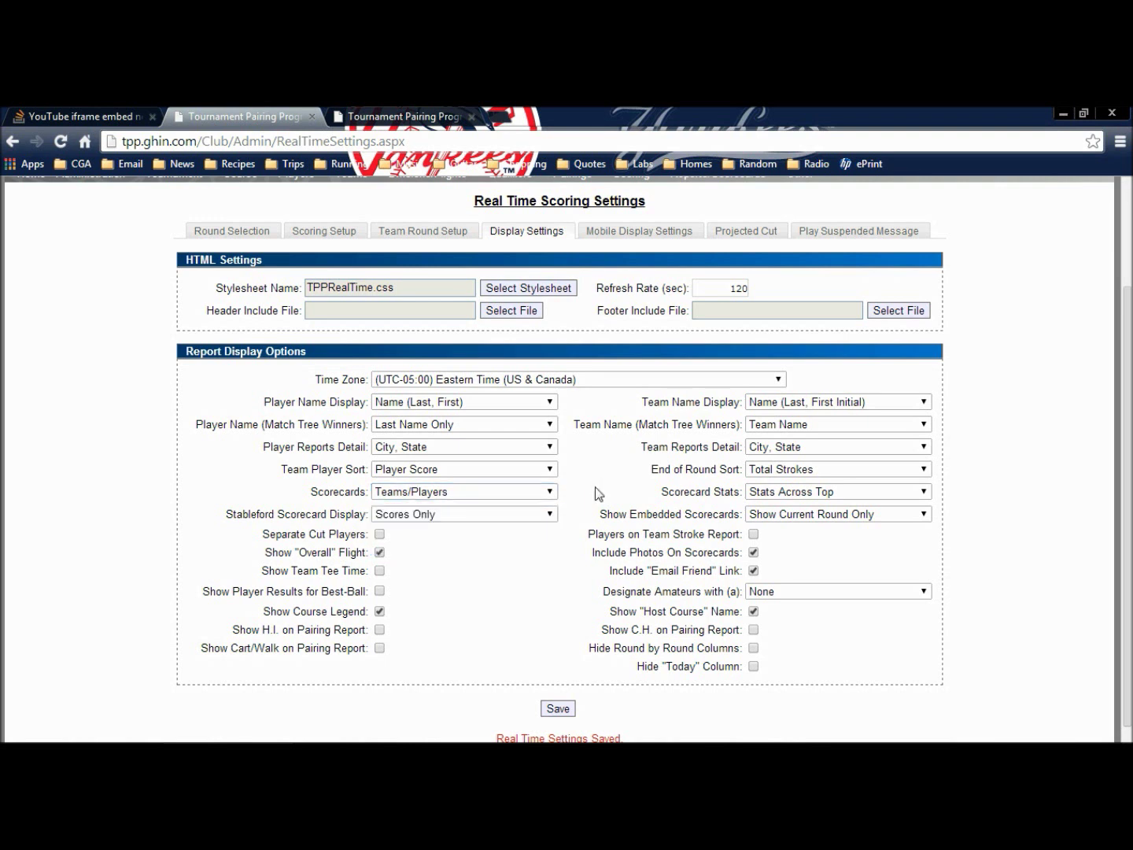
{"action": "left_click", "coordinate": [777, 492]}
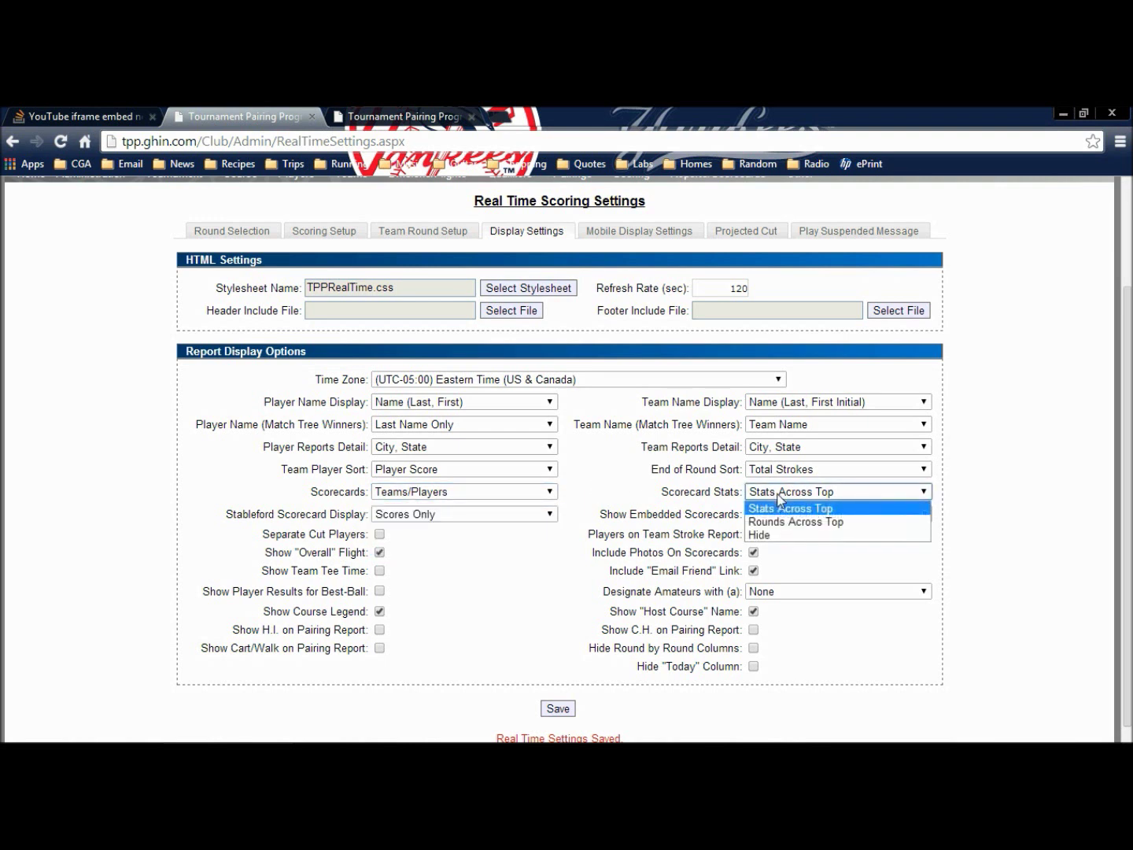
{"action": "left_click", "coordinate": [777, 494]}
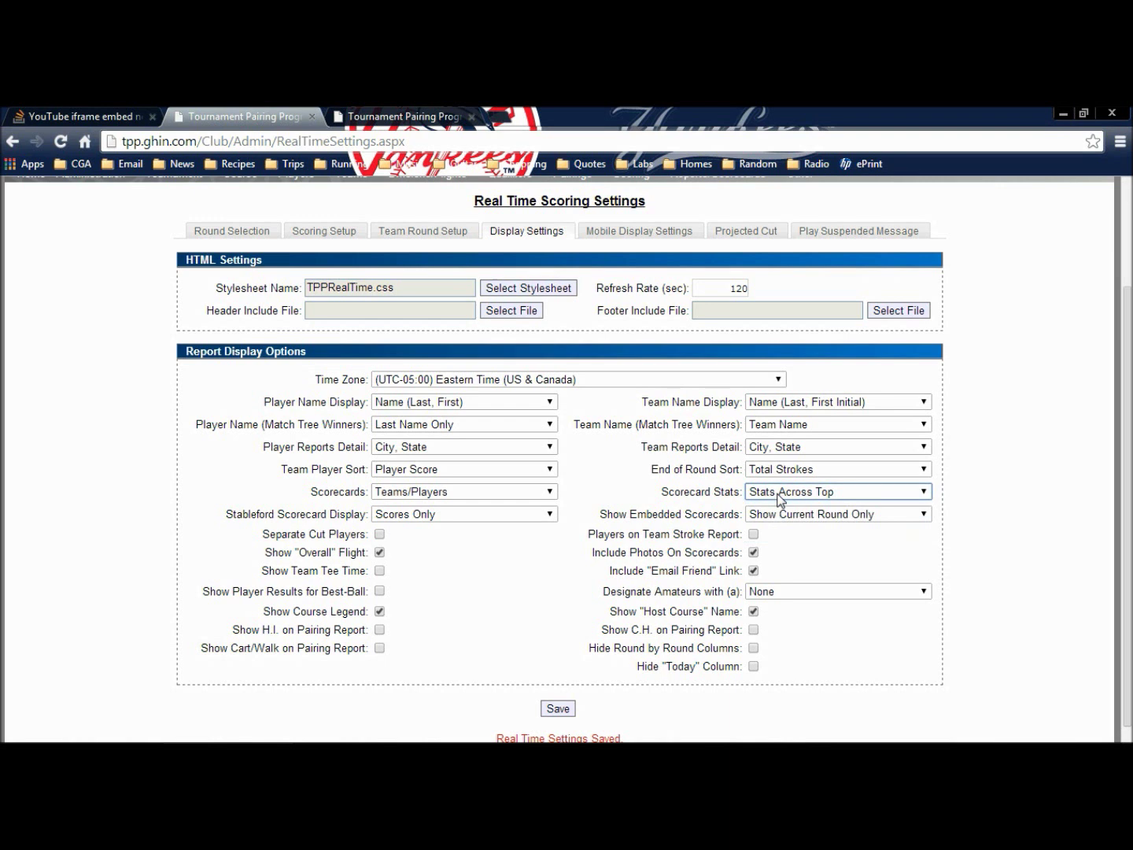
{"action": "left_click", "coordinate": [549, 516]}
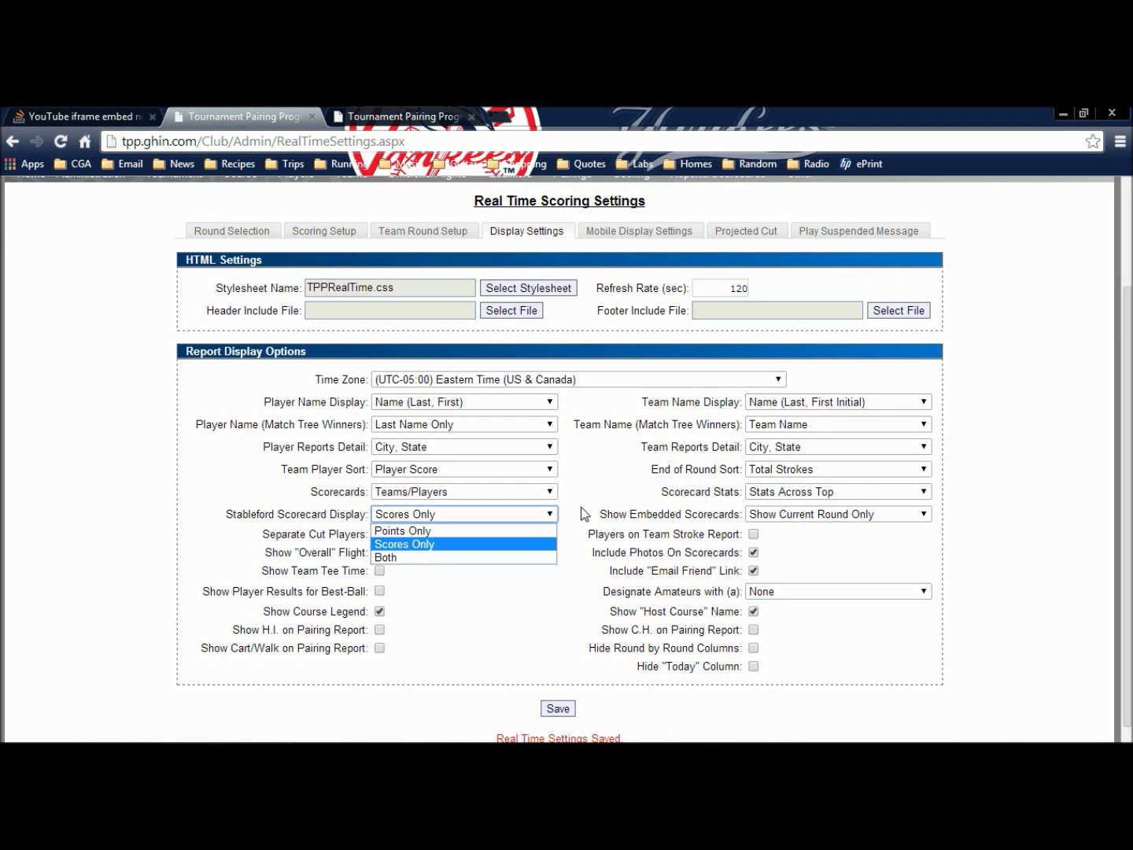
{"action": "left_click", "coordinate": [581, 507]}
{"action": "left_click", "coordinate": [914, 517]}
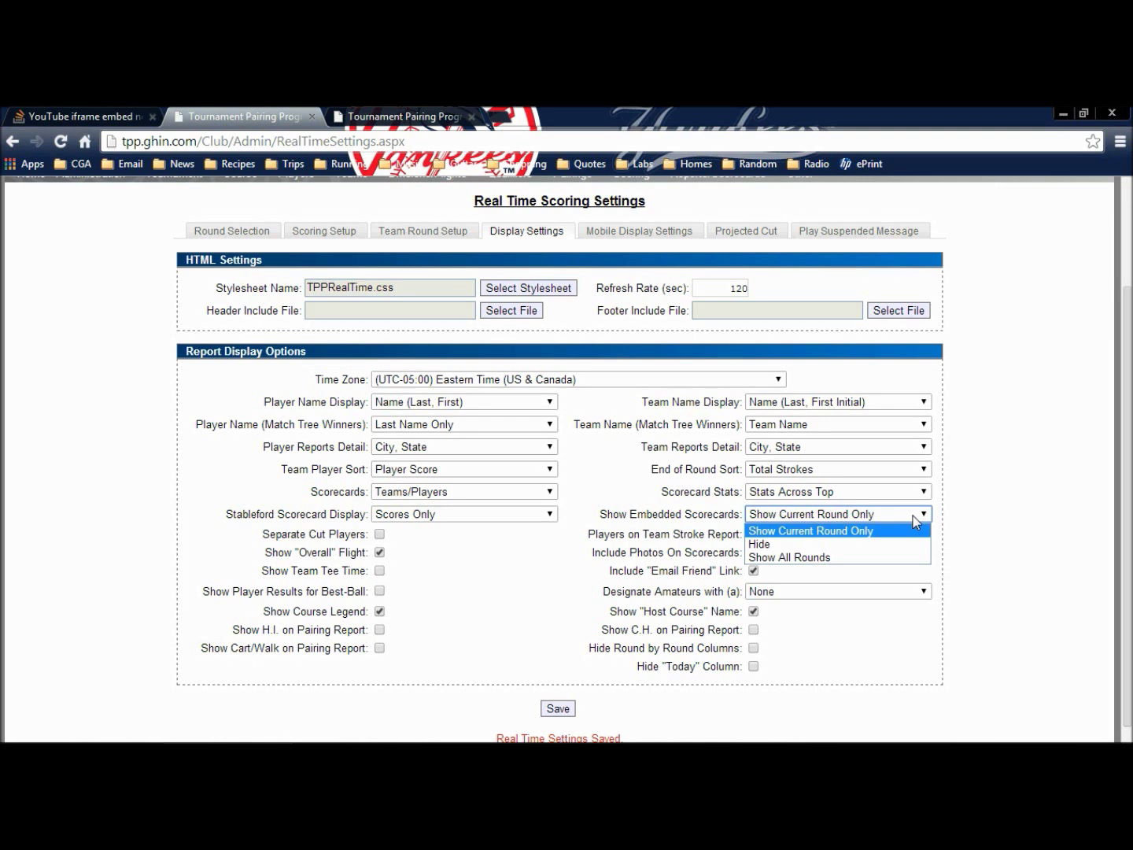
{"action": "left_click", "coordinate": [589, 520]}
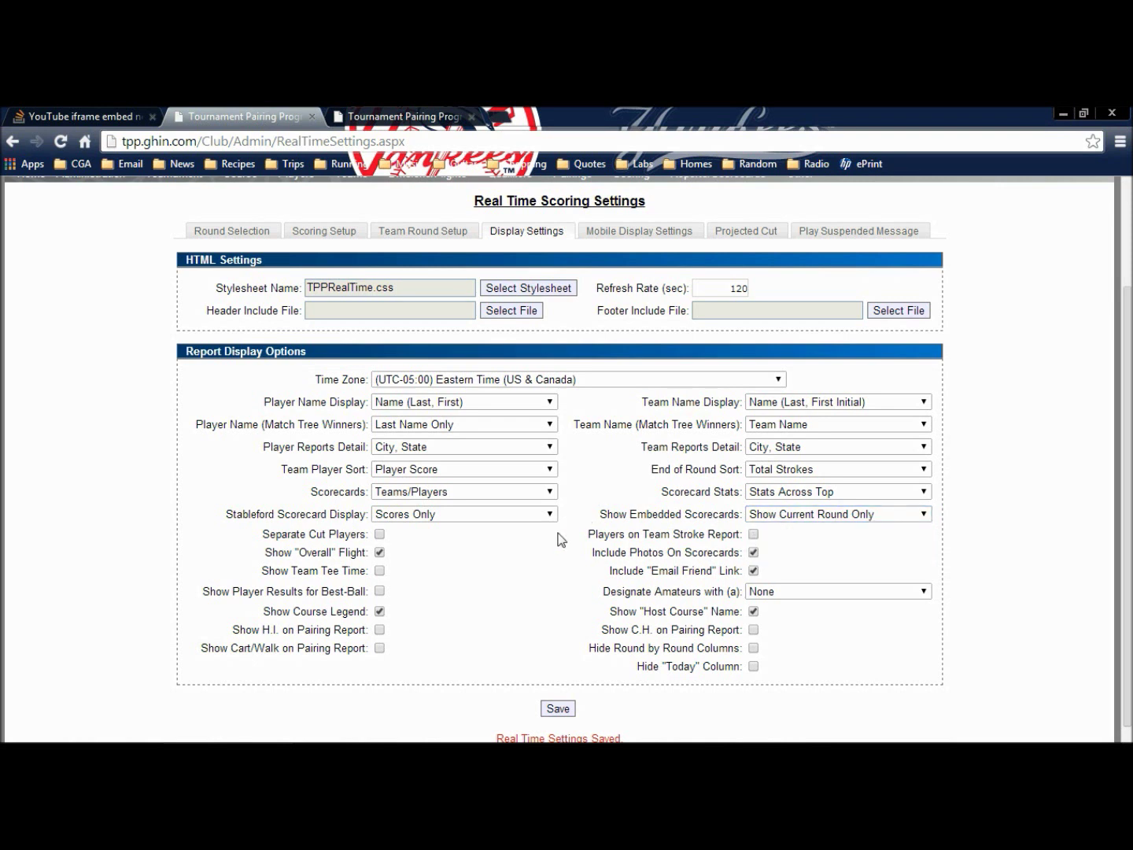
{"action": "left_click", "coordinate": [380, 536]}
{"action": "left_click", "coordinate": [380, 535]}
{"action": "scroll", "coordinate": [457, 535], "scroll_direction": "down", "scroll_amount": 1}
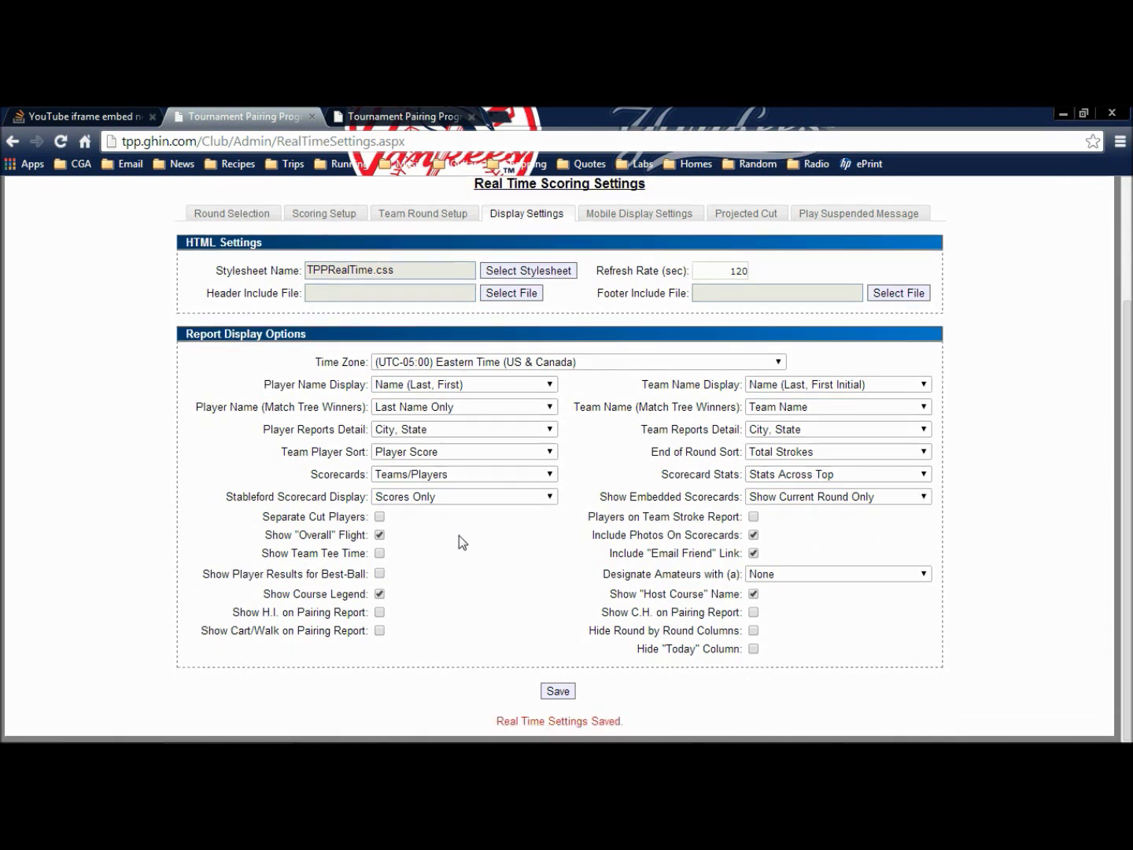
Step: Turn on Players on Team Stroke Report, turn off Include Photos On Scorecards and Show "Overall" Flight, and save the display settings
{"action": "left_click", "coordinate": [755, 519]}
{"action": "left_click", "coordinate": [755, 536]}
{"action": "left_click", "coordinate": [381, 535]}
{"action": "left_click", "coordinate": [560, 691]}
Step: Review the separate mobile report display options, keep Use Non-Mobile Display Settings enabled, and save the mobile display settings
{"action": "left_click", "coordinate": [637, 215]}
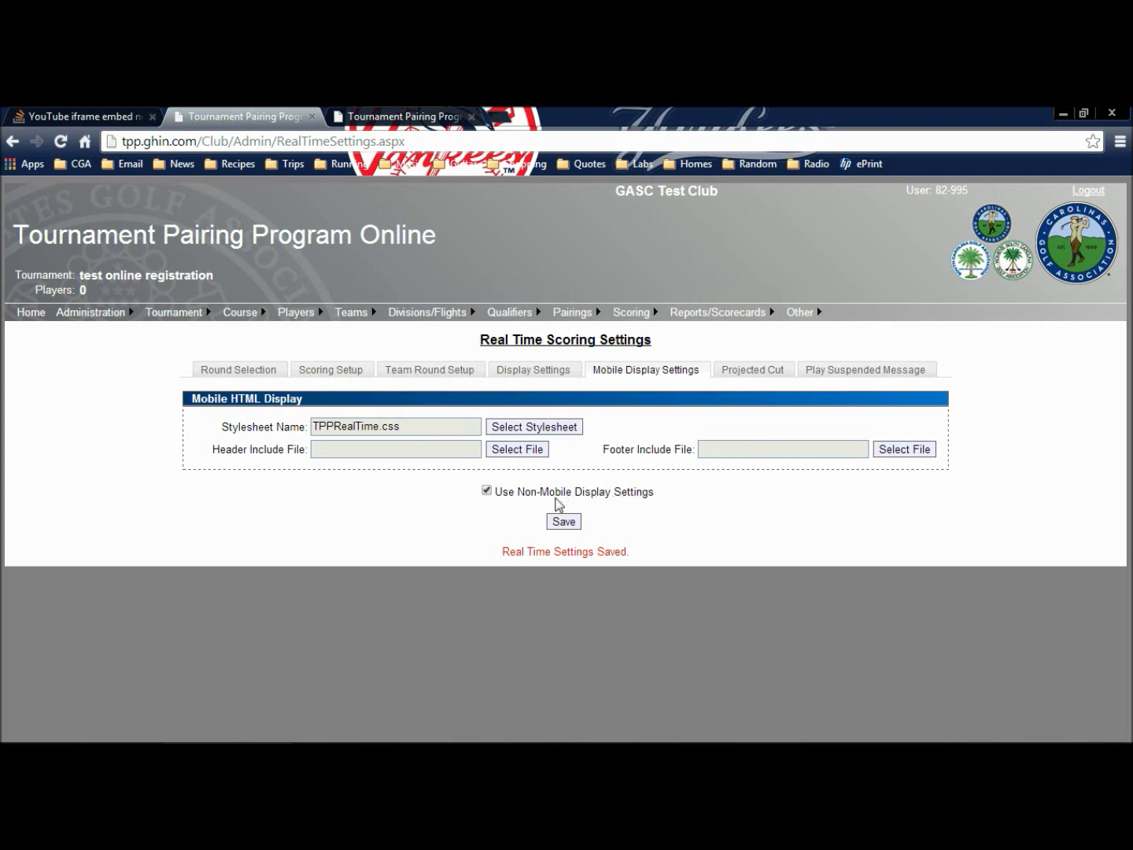
{"action": "left_click", "coordinate": [486, 491]}
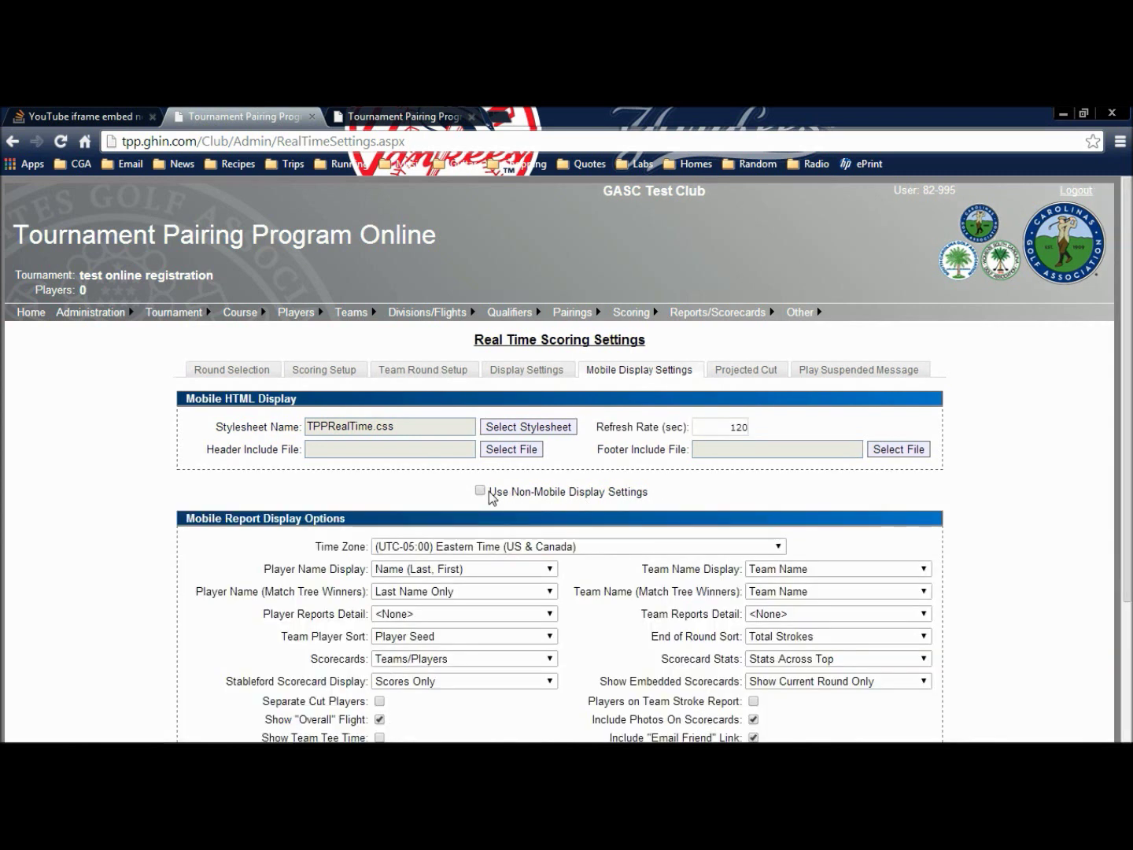
{"action": "scroll", "coordinate": [497, 480], "scroll_direction": "down", "scroll_amount": 2}
{"action": "scroll", "coordinate": [497, 480], "scroll_direction": "down", "scroll_amount": 1}
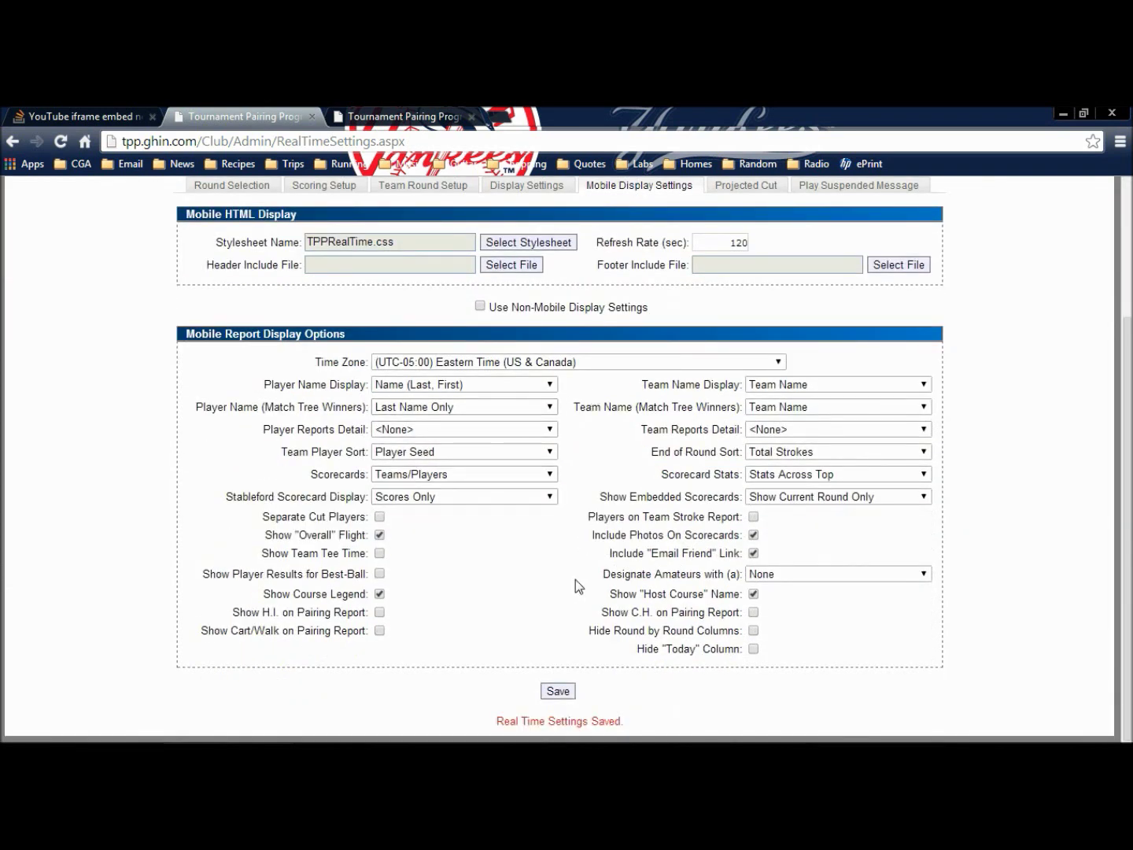
{"action": "left_click", "coordinate": [480, 306]}
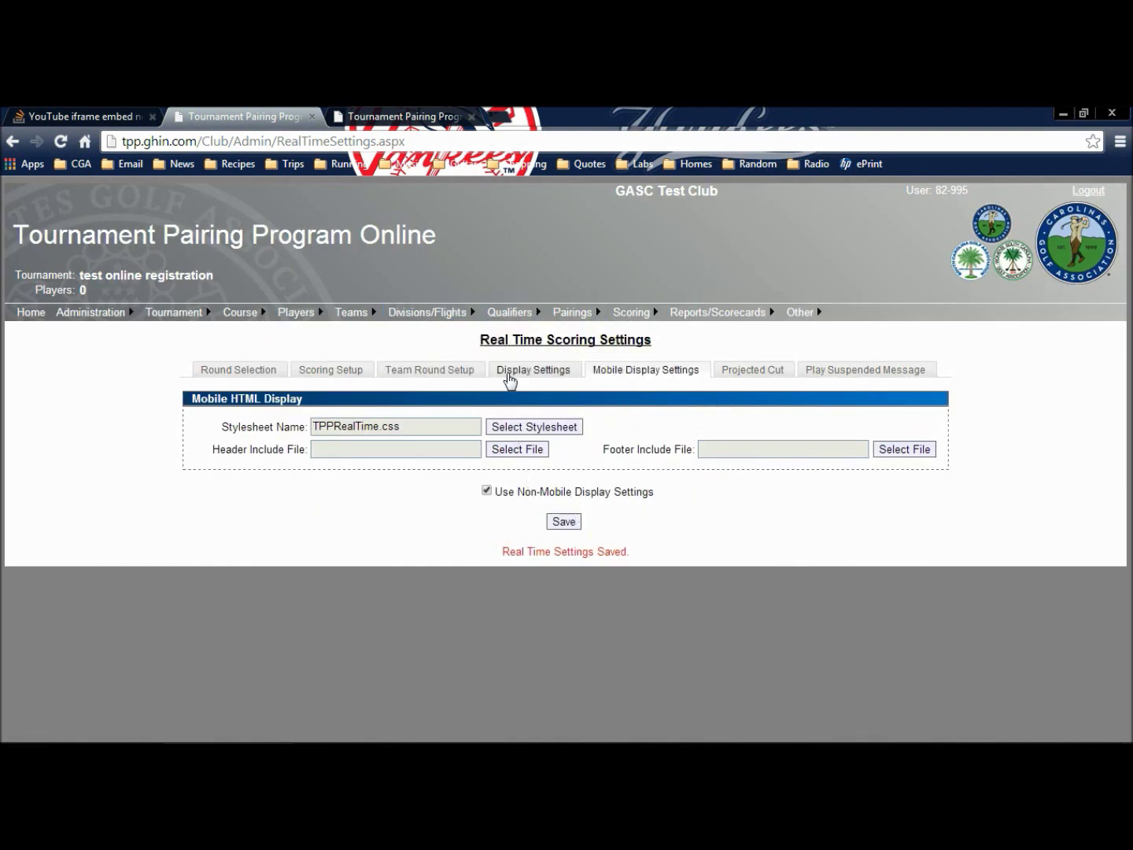
{"action": "left_click", "coordinate": [509, 379]}
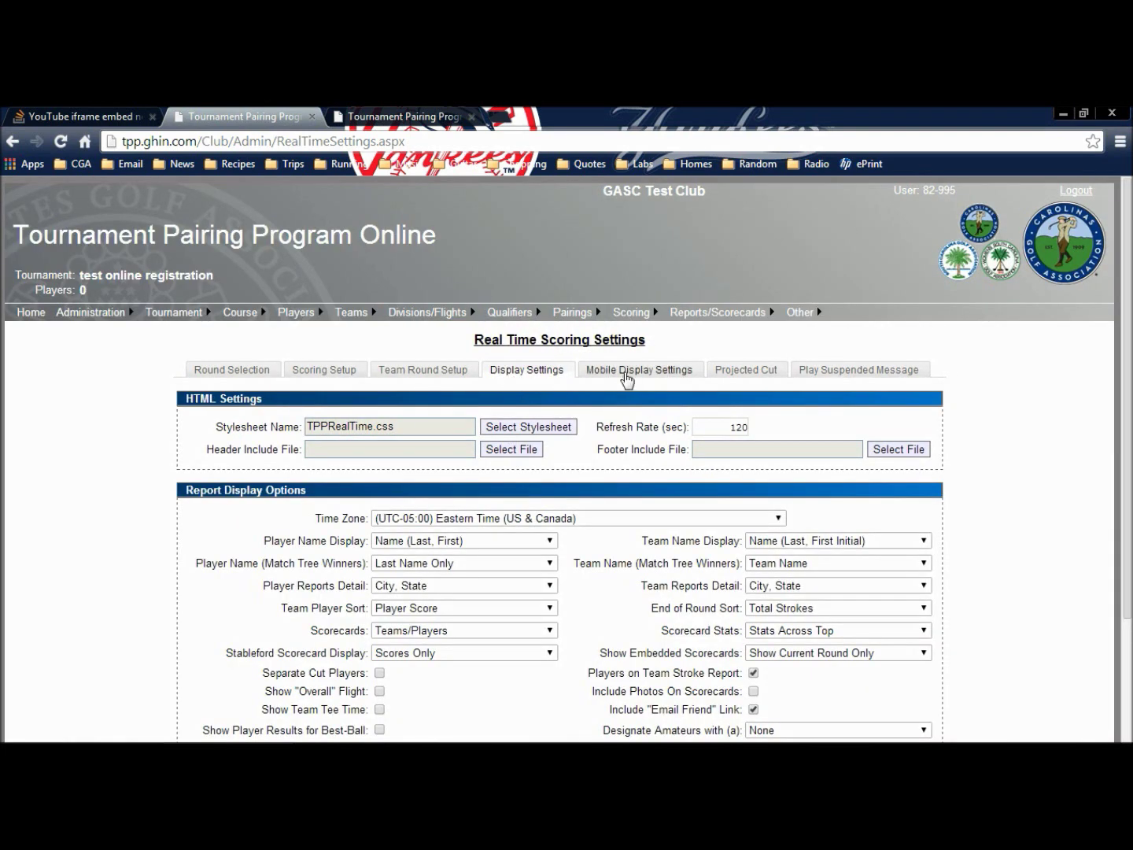
{"action": "left_click", "coordinate": [627, 380]}
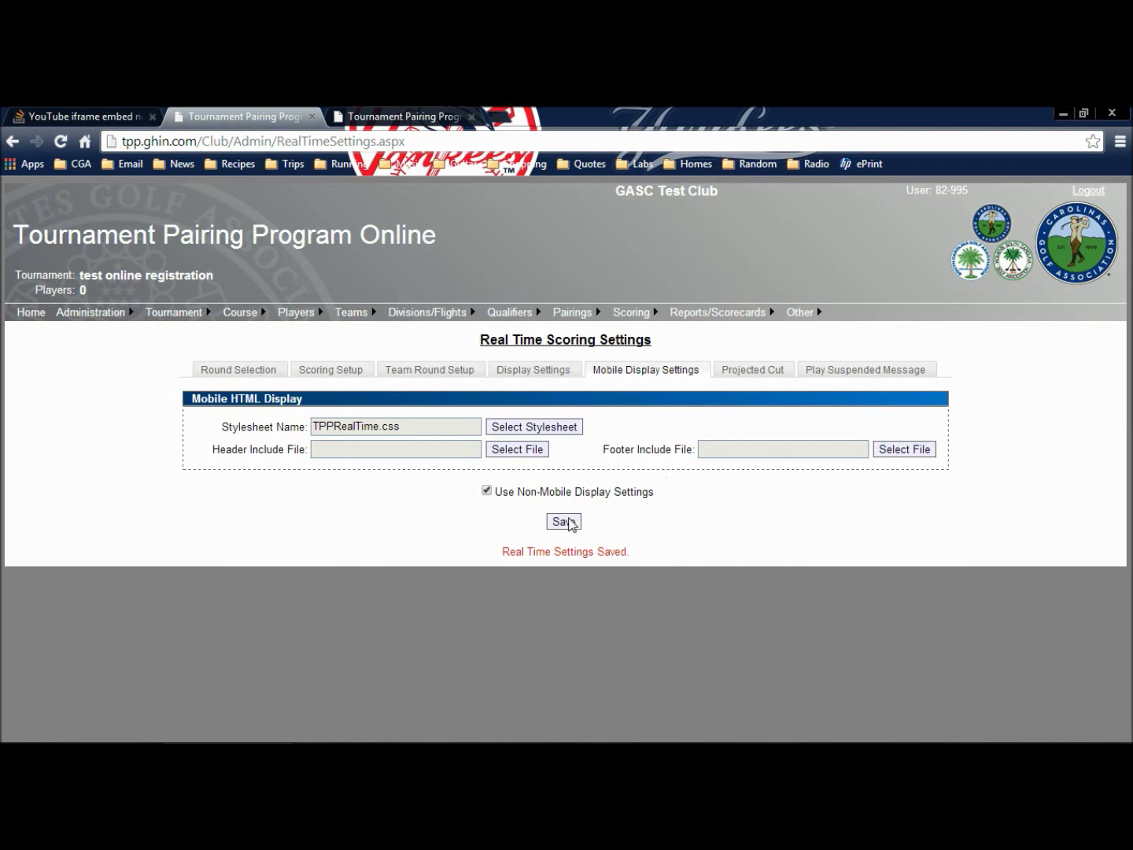
{"action": "left_click", "coordinate": [563, 522]}
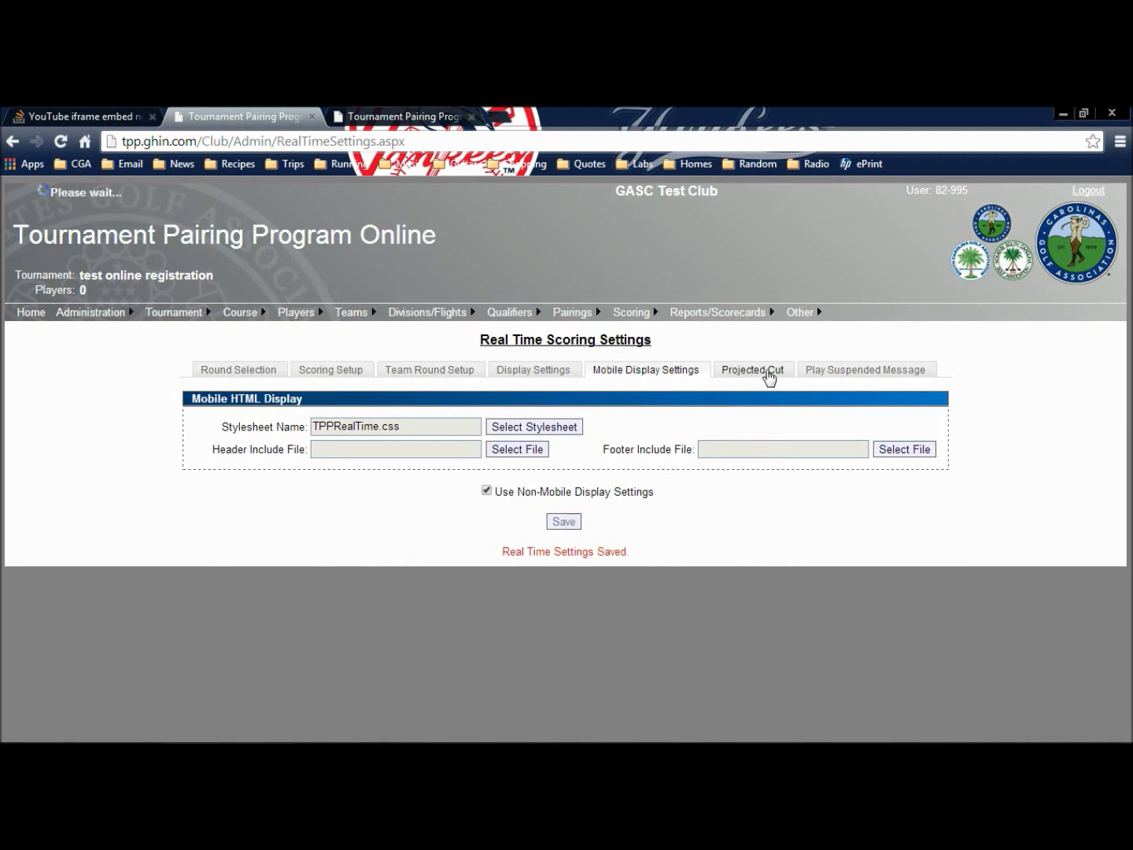
Step: Examine the Projected Cut and Play Suspended Message options, leaving Include Projected Cut Information and Play Suspended turned off
{"action": "left_click", "coordinate": [768, 376]}
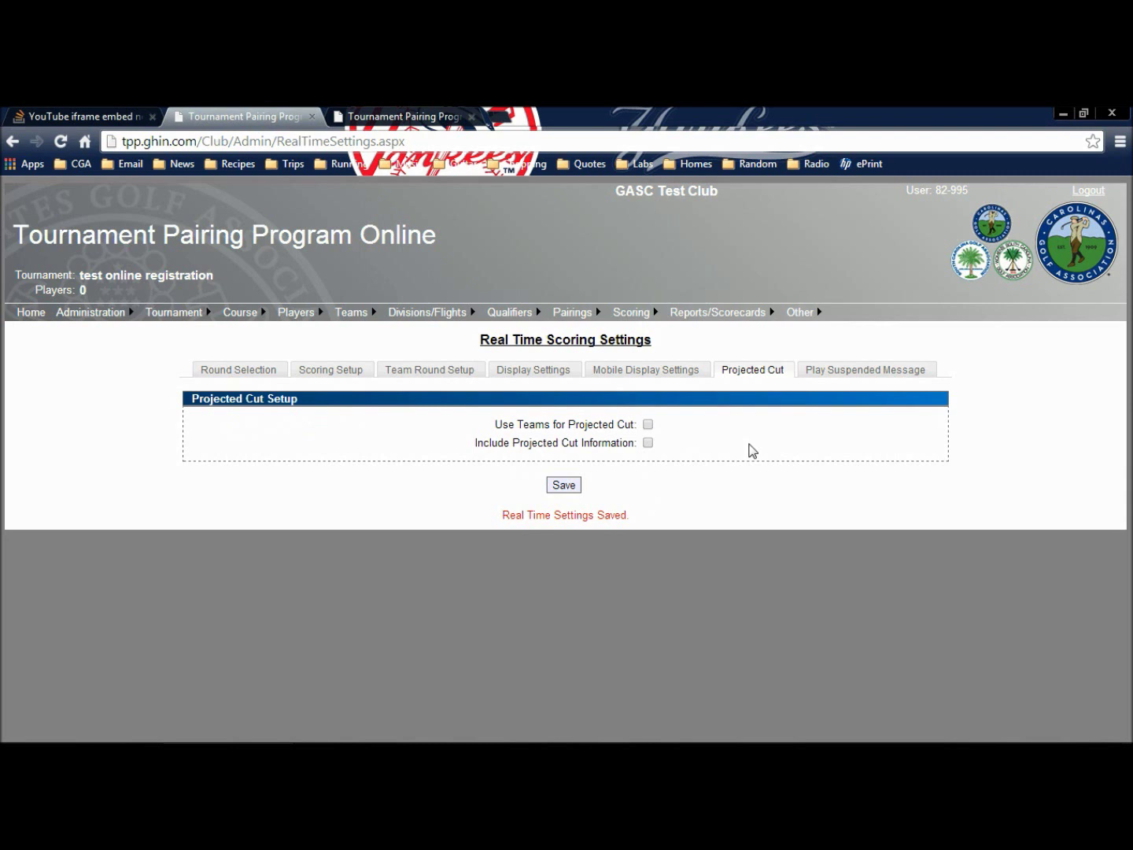
{"action": "left_click", "coordinate": [647, 443]}
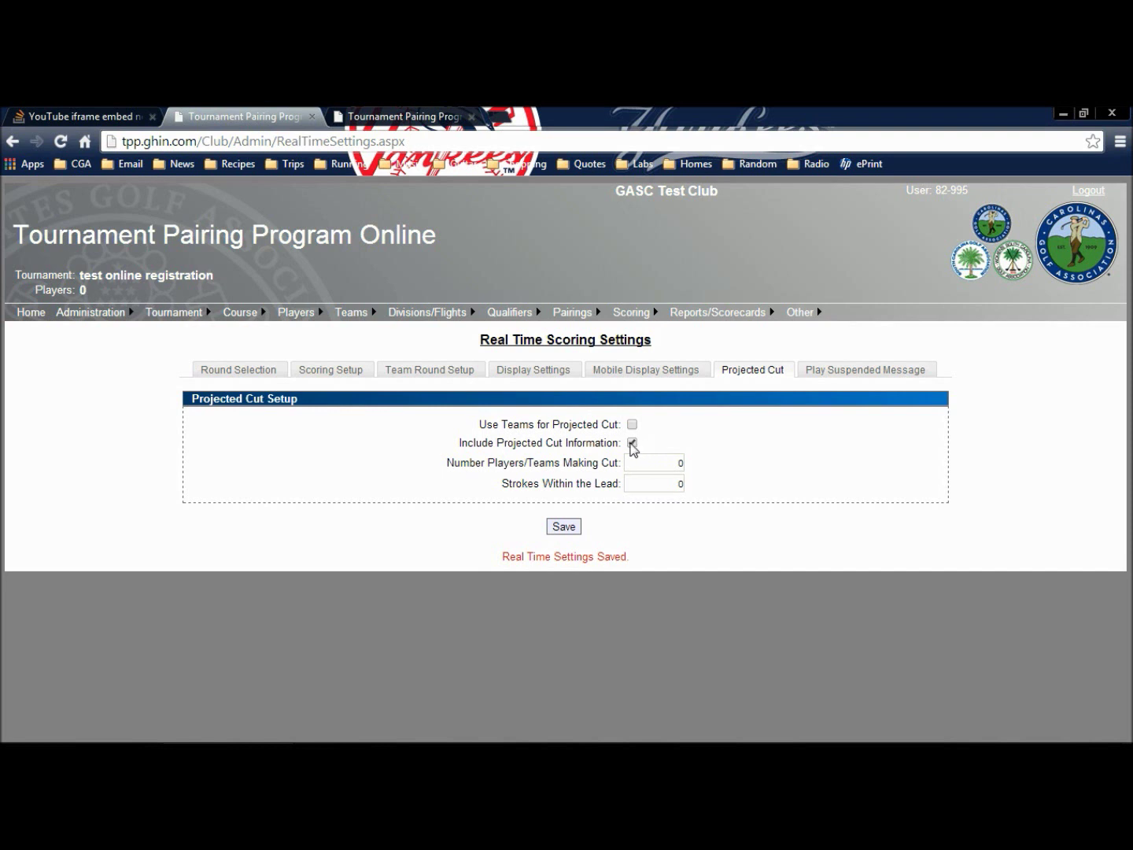
{"action": "left_click", "coordinate": [632, 443]}
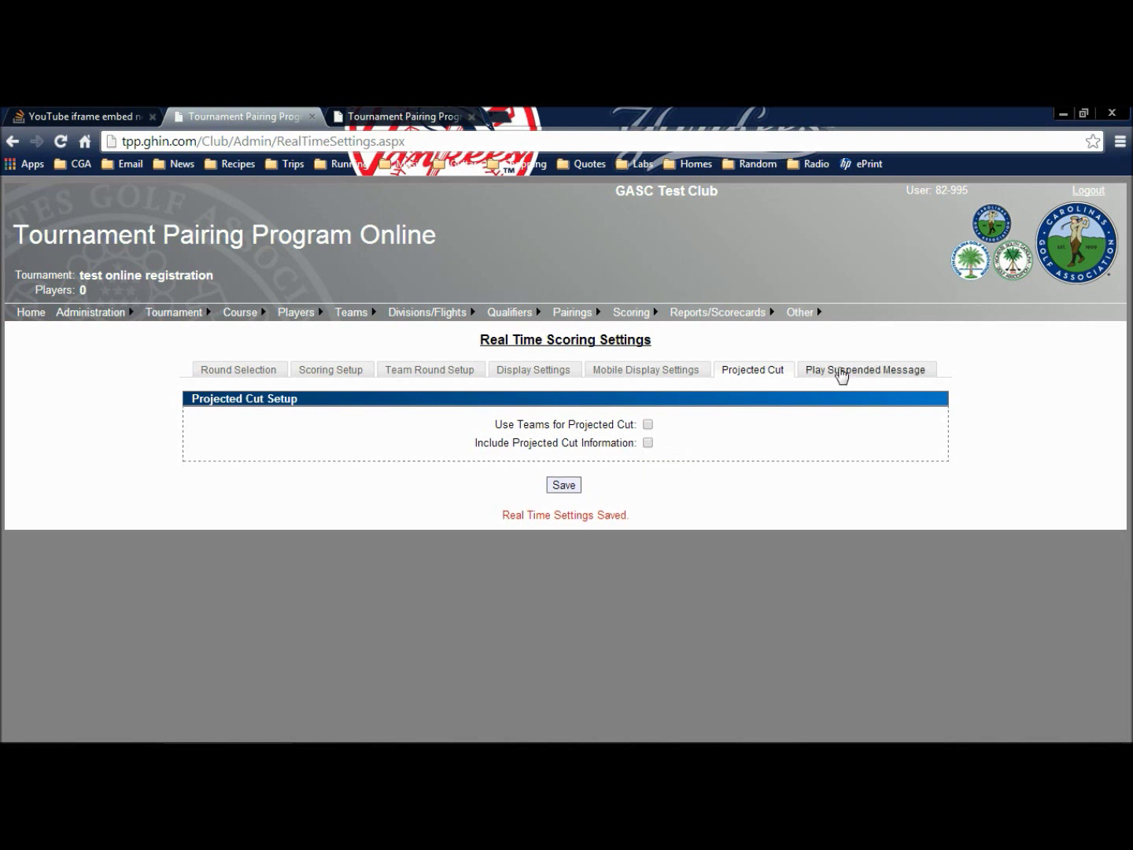
{"action": "left_click", "coordinate": [842, 377]}
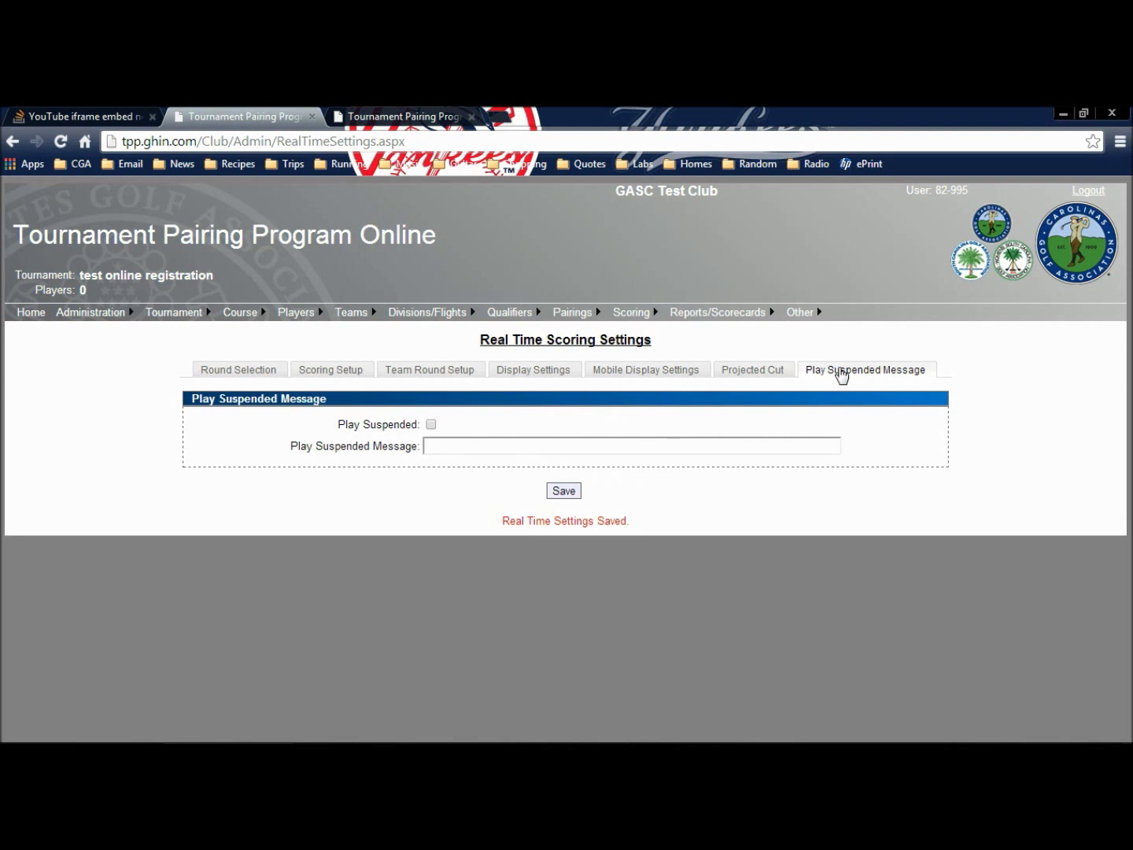
{"action": "left_click", "coordinate": [429, 424]}
{"action": "left_click", "coordinate": [431, 425]}
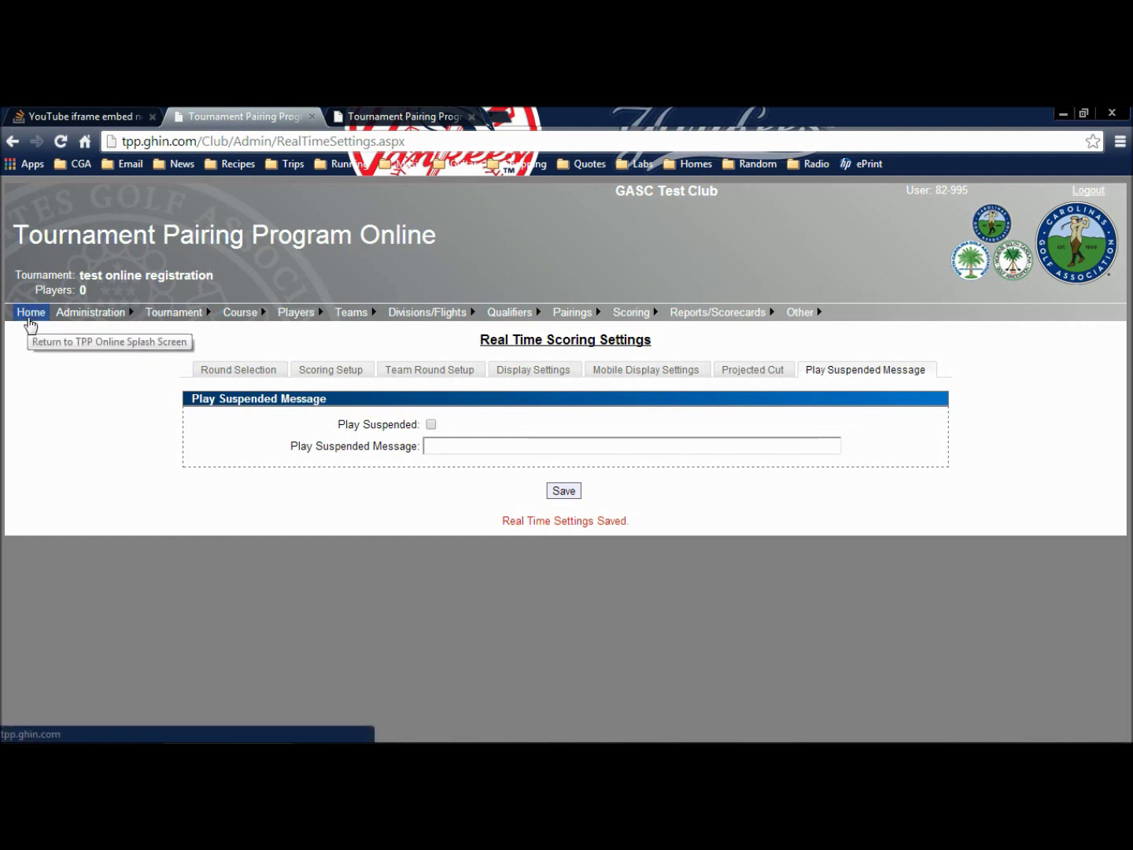
Step: Return to the TPP Online module selection page and view the golfer registration event list with its results links
{"action": "left_click", "coordinate": [31, 318]}
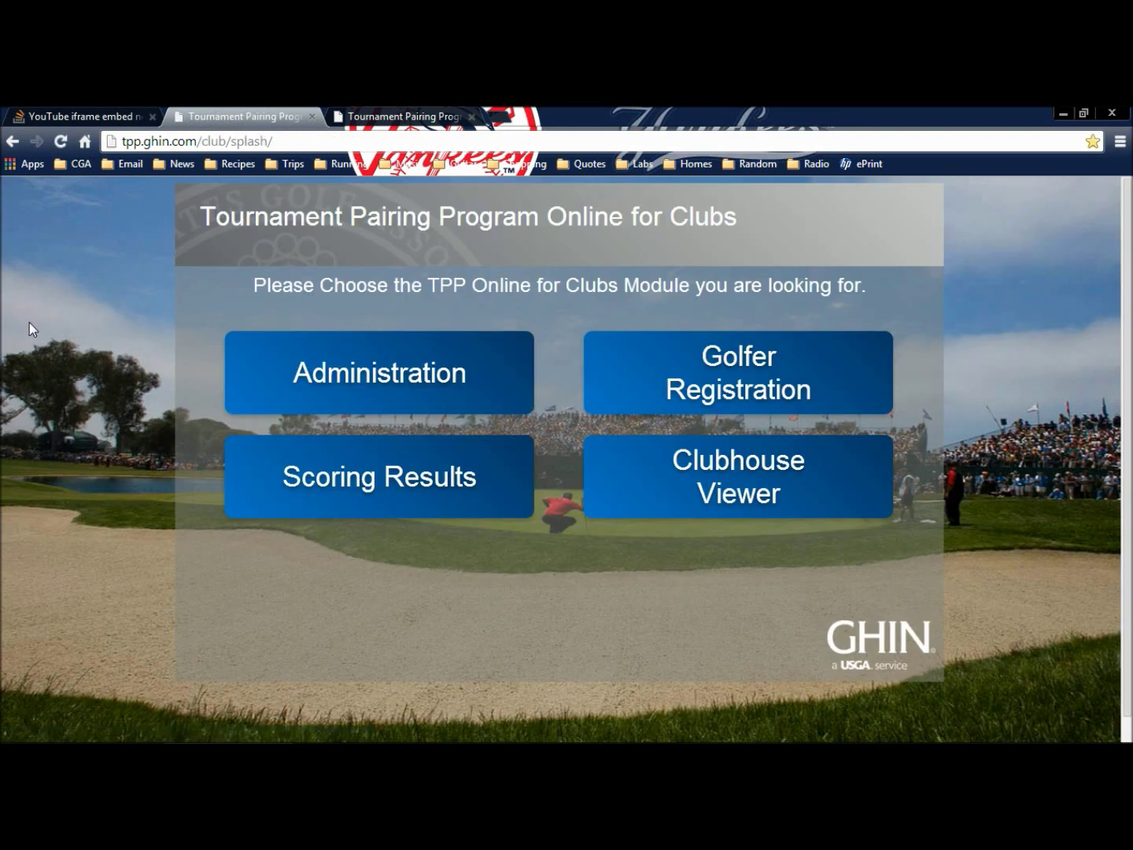
{"action": "left_click", "coordinate": [379, 126]}
{"action": "left_click", "coordinate": [637, 372]}
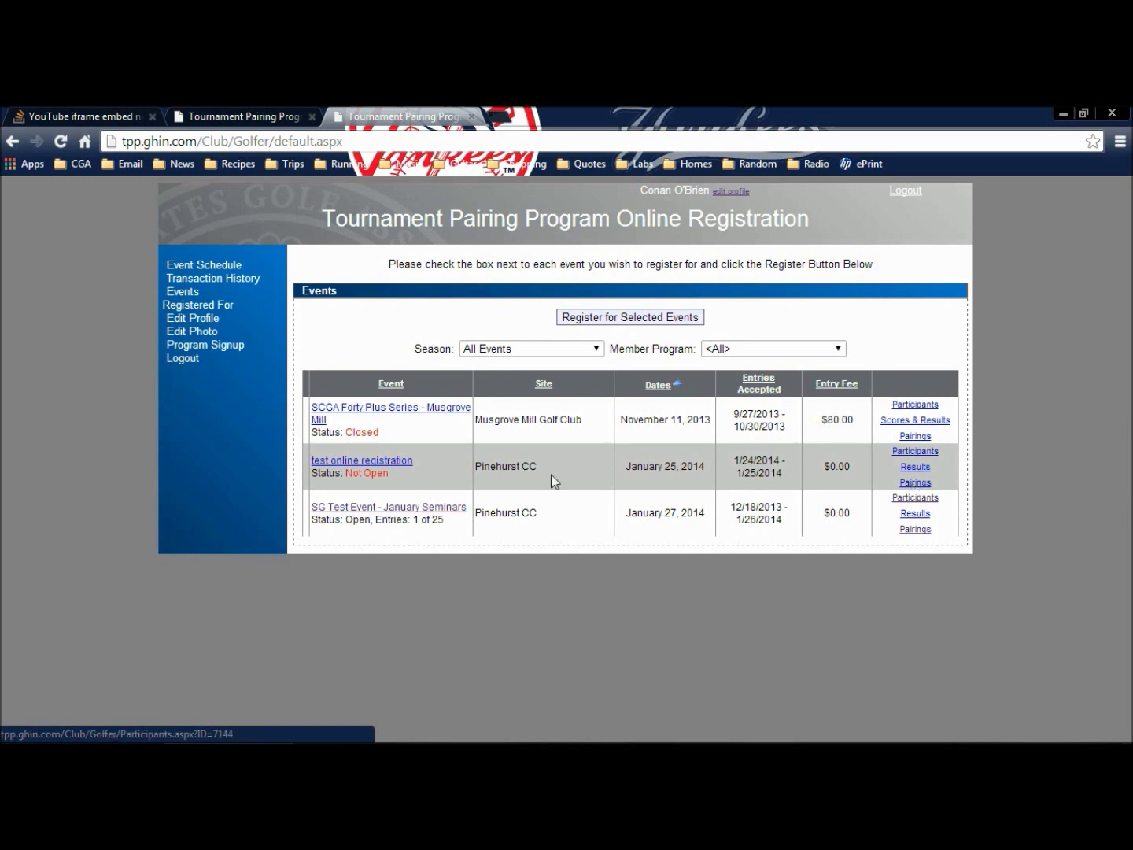
Step: In Scoring Results, choose Carolinas GA and GASC Test Club, open the test online registration tournament, and select its page address
{"action": "left_click", "coordinate": [246, 116]}
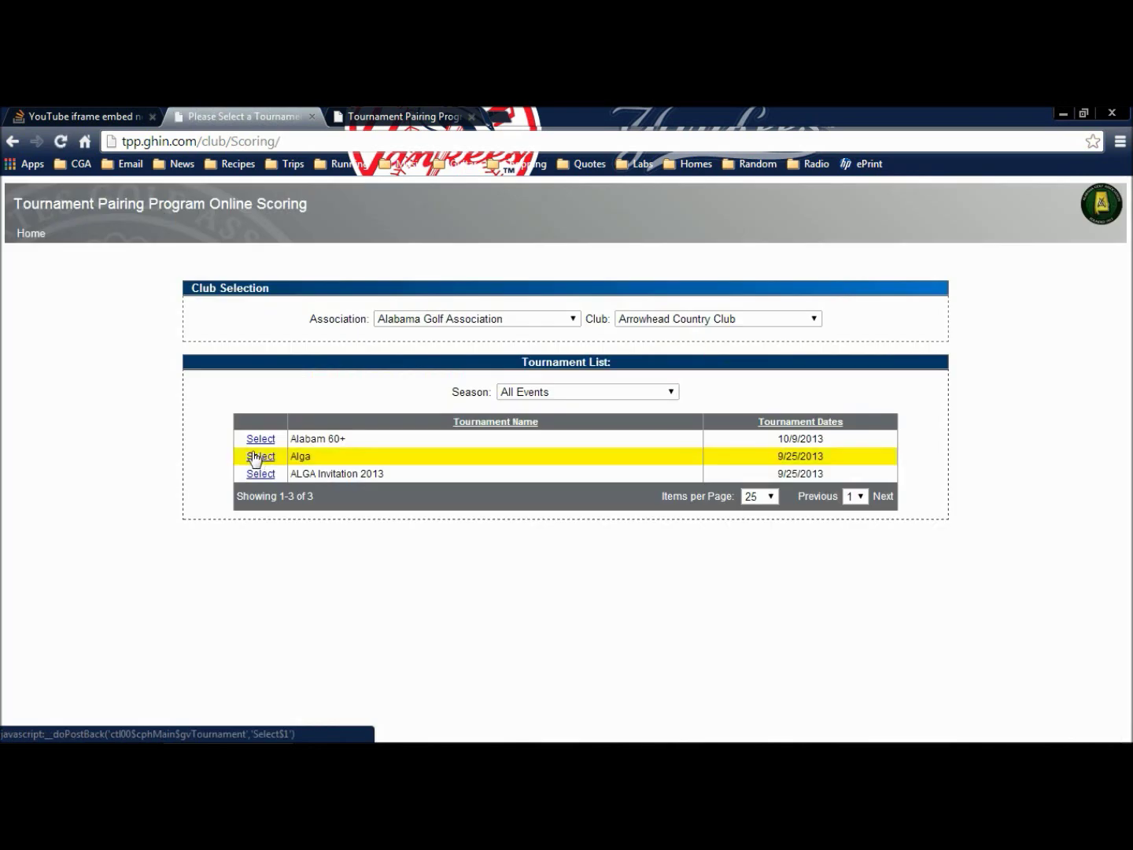
{"action": "left_click", "coordinate": [460, 318]}
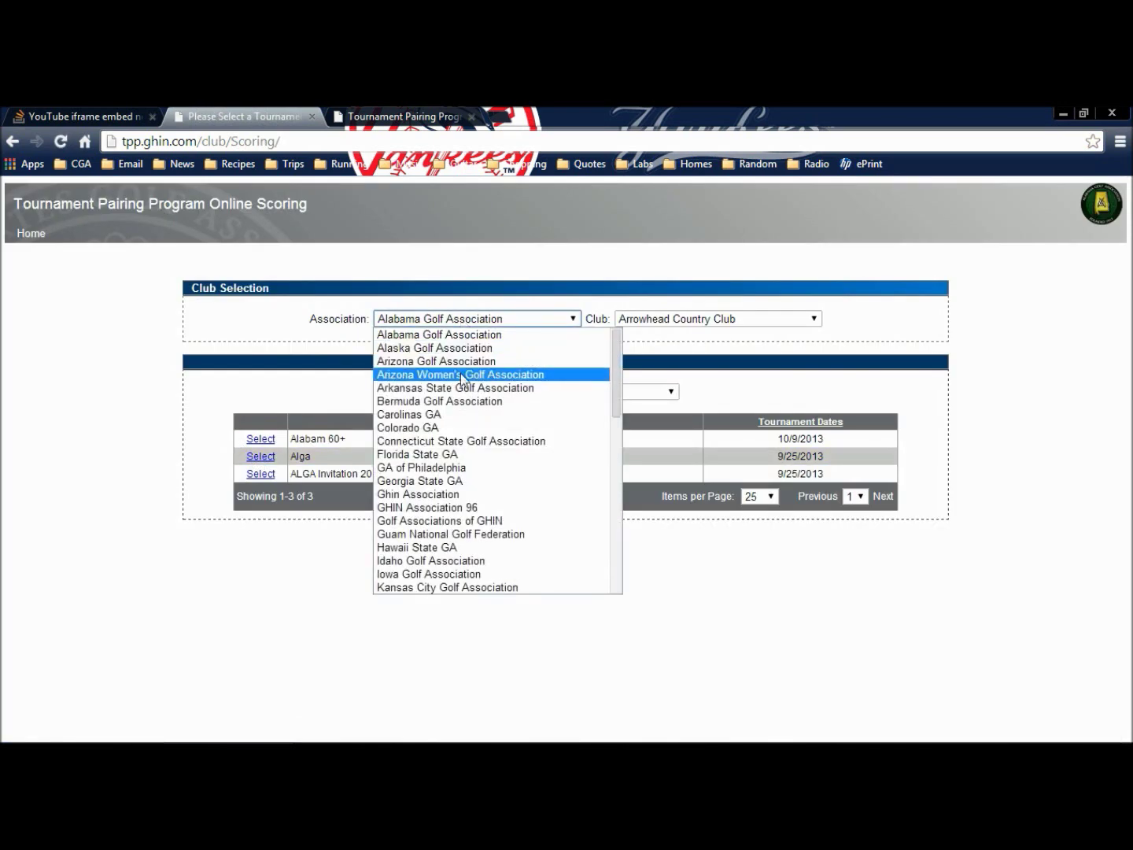
{"action": "left_click", "coordinate": [450, 415]}
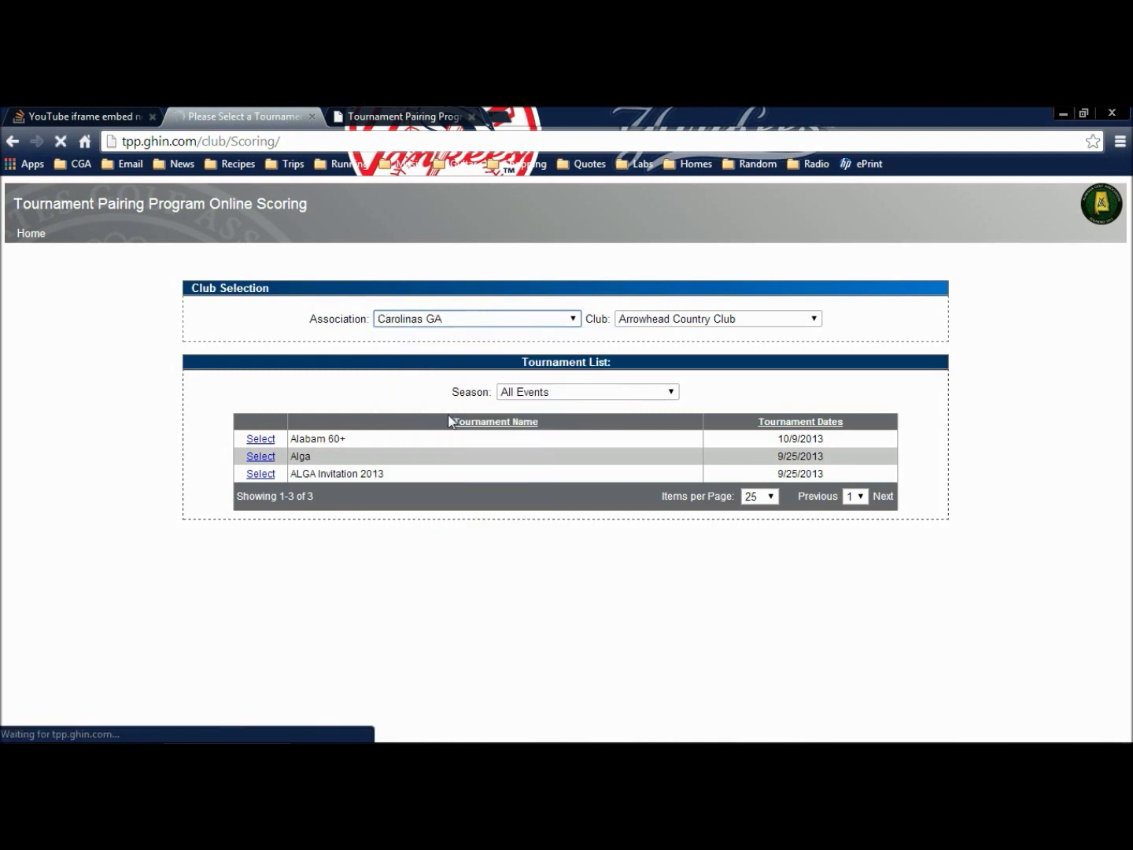
{"action": "left_click", "coordinate": [683, 319]}
{"action": "left_click", "coordinate": [675, 376]}
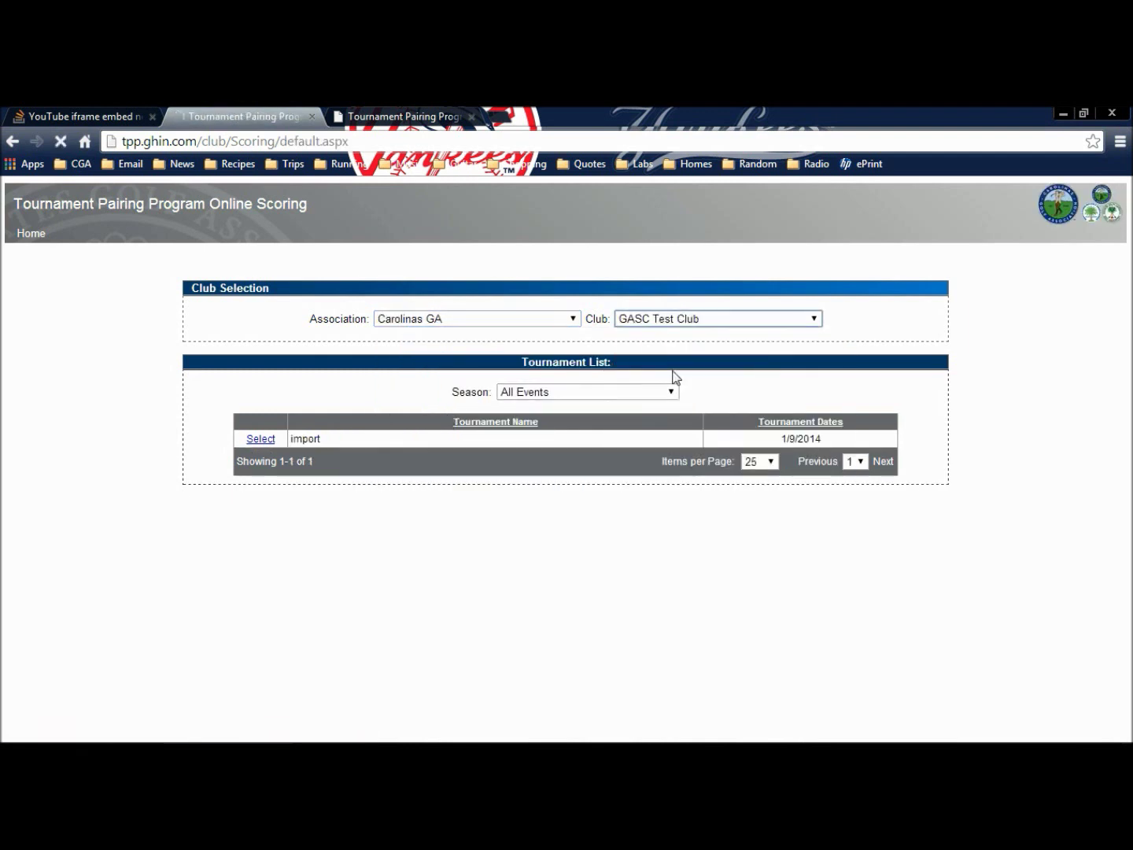
{"action": "scroll", "coordinate": [519, 481], "scroll_direction": "down", "scroll_amount": 3}
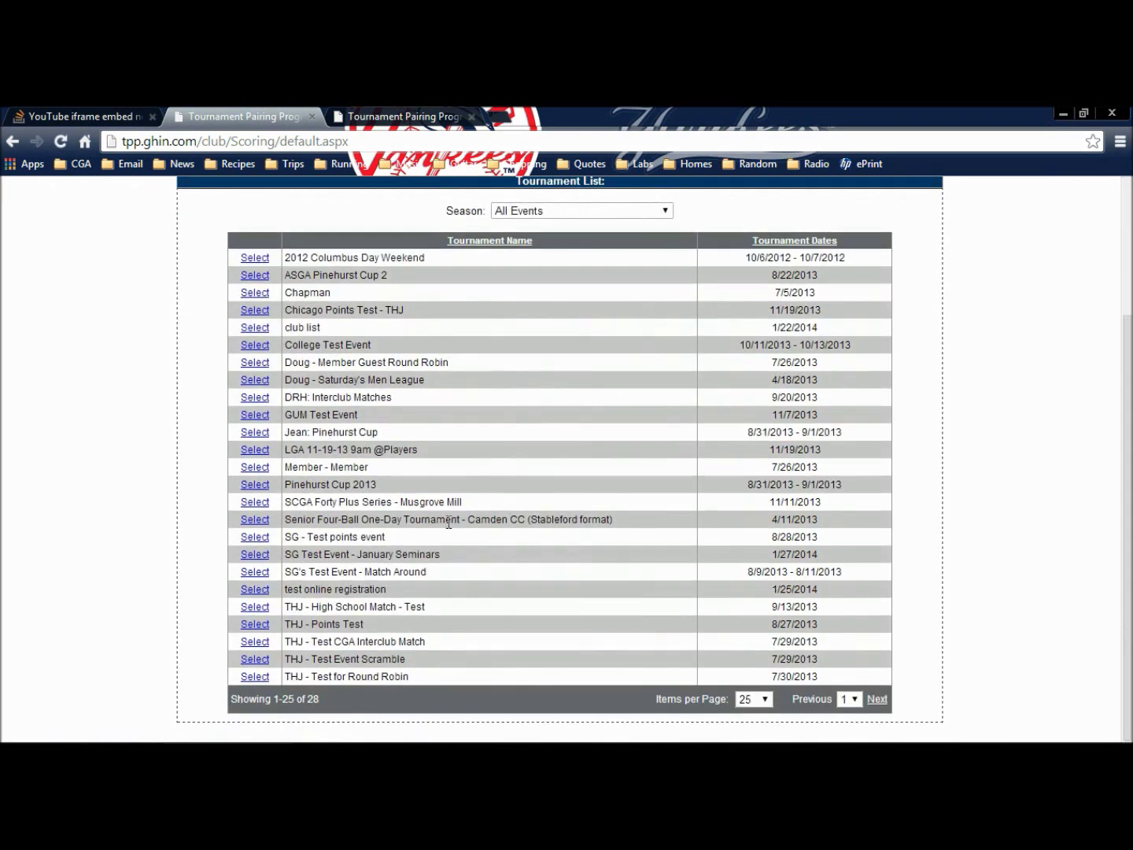
{"action": "left_click", "coordinate": [254, 590]}
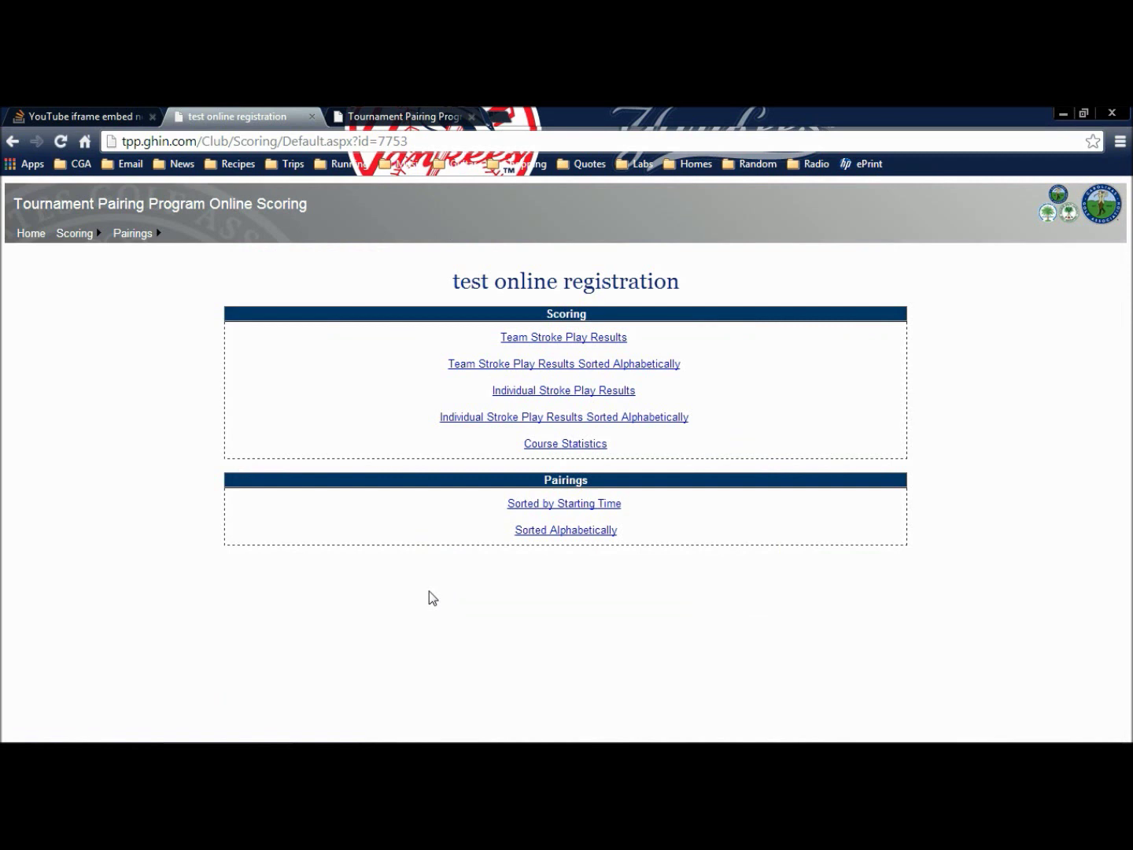
{"action": "left_click", "coordinate": [418, 146]}
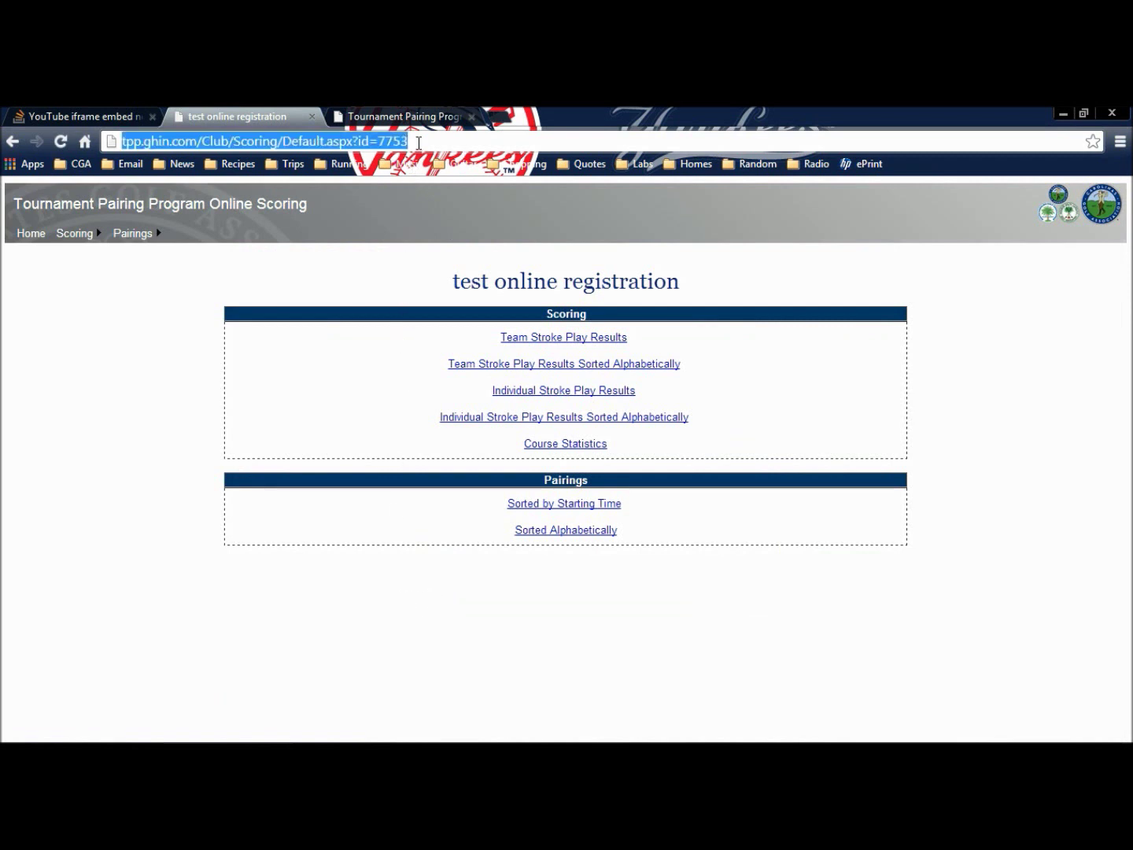